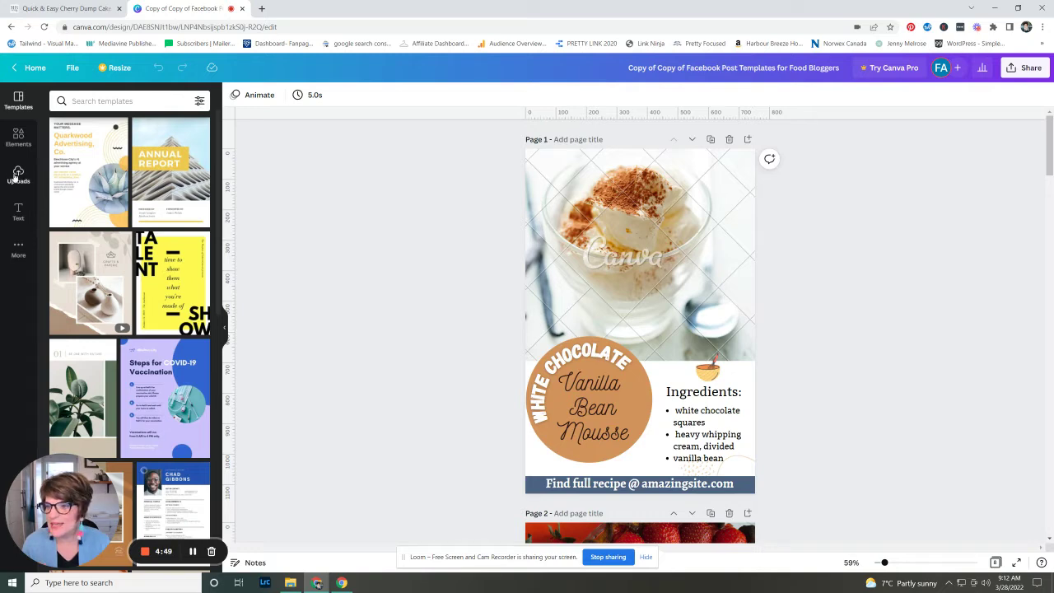
- Show the Uploads library with the cherry dump cake photo, dismissing the file picker unused
left_click(14, 177)
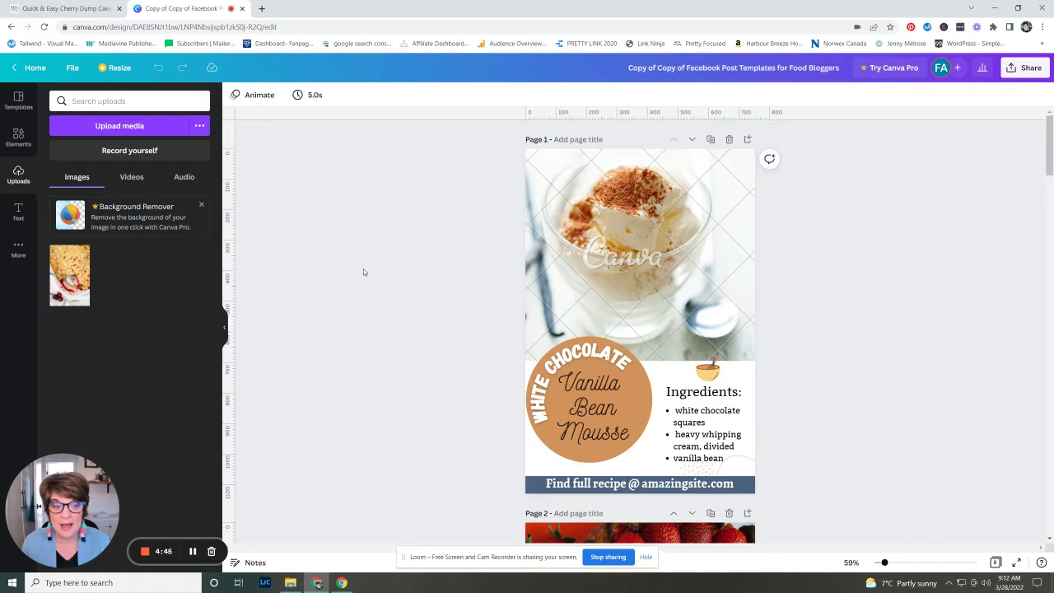
left_click(119, 126)
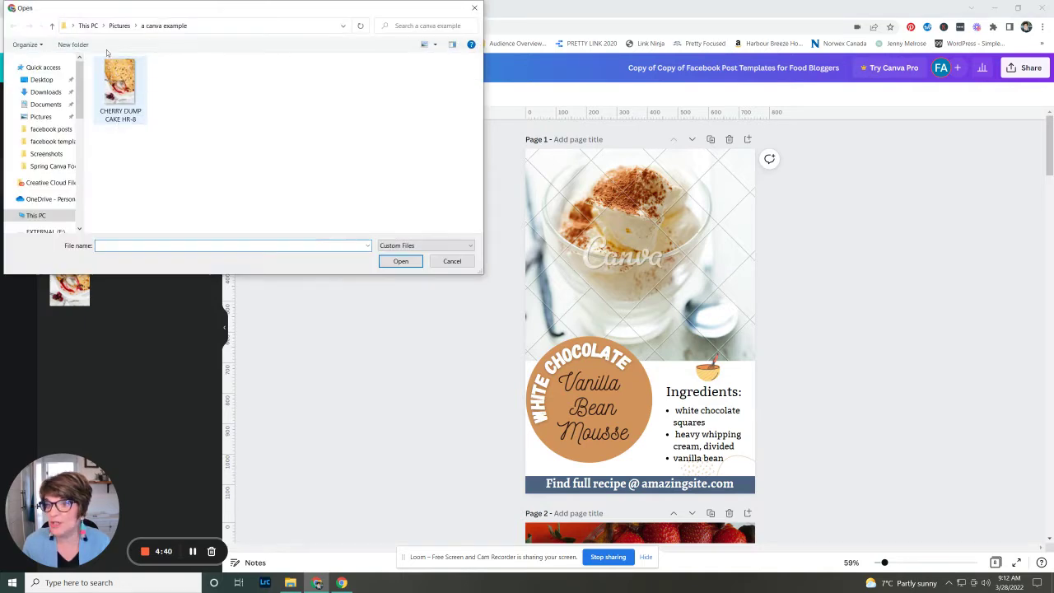
left_click(119, 25)
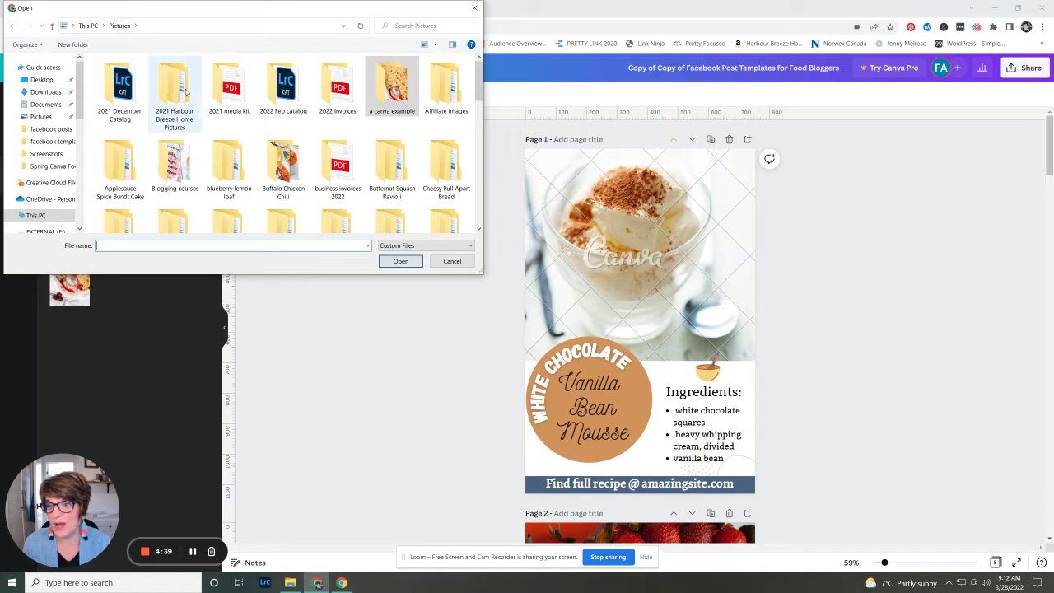
left_click(474, 8)
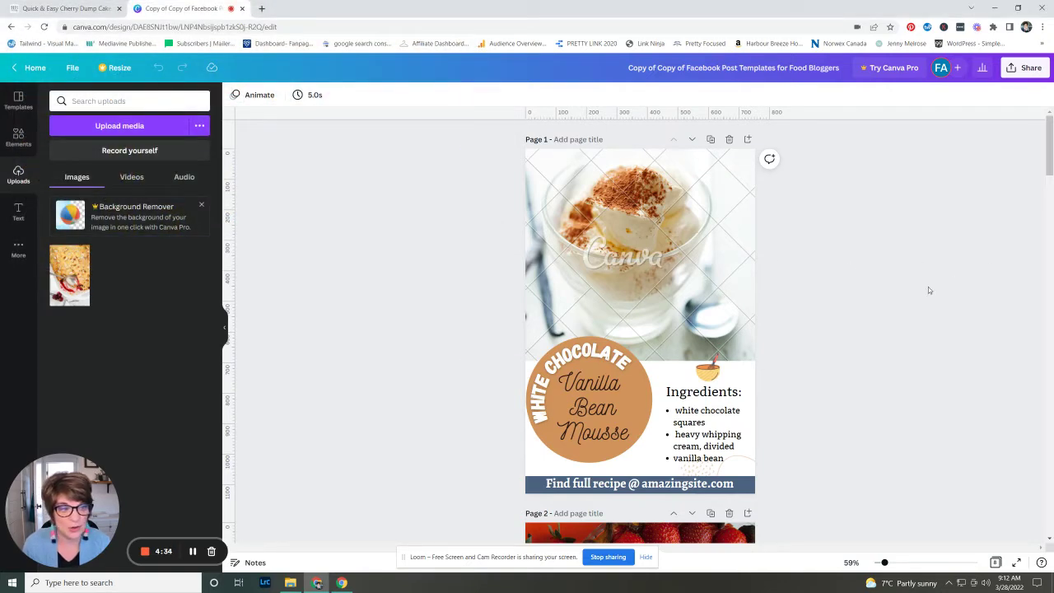
- Duplicate the Page 6 chocolate chip cookies recipe to create Page 7
scroll(928, 287, "down", 3)
scroll(922, 292, "down", 3)
scroll(922, 292, "down", 5)
scroll(922, 292, "down", 4)
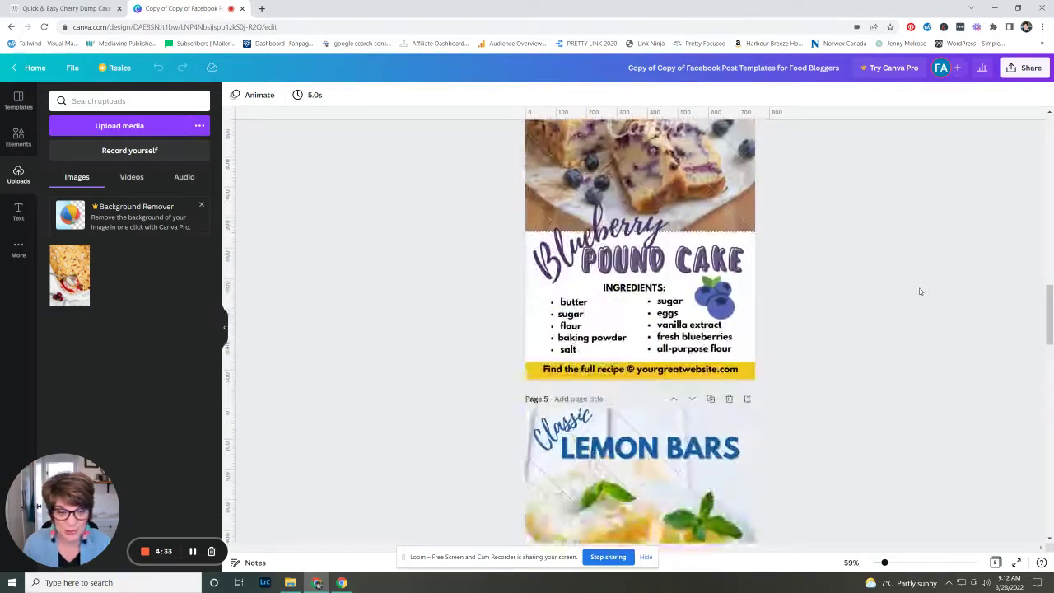
scroll(922, 292, "down", 3)
scroll(921, 292, "down", 4)
scroll(920, 292, "down", 5)
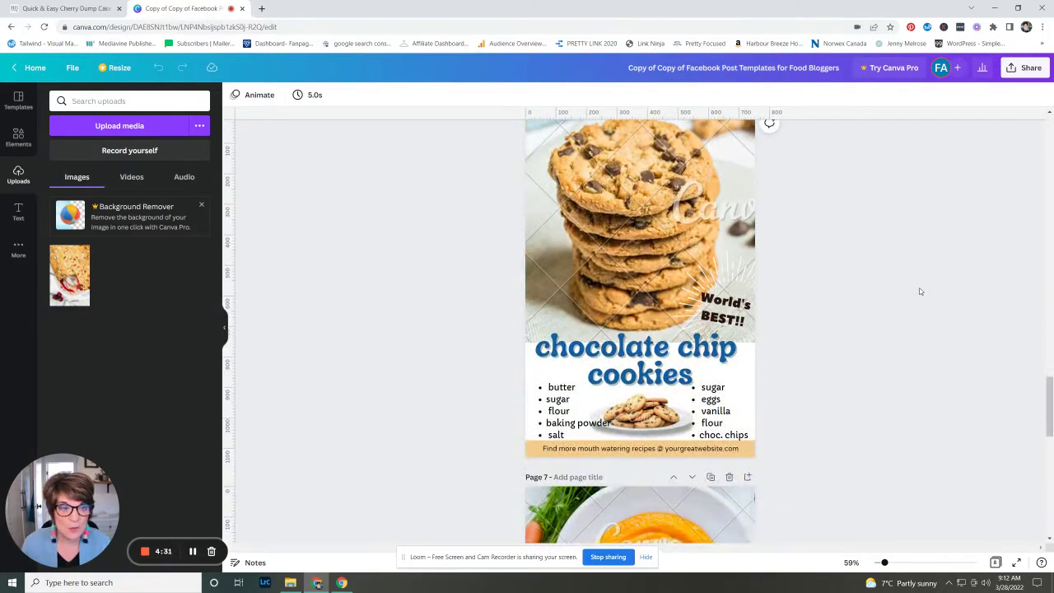
scroll(921, 291, "up", 1)
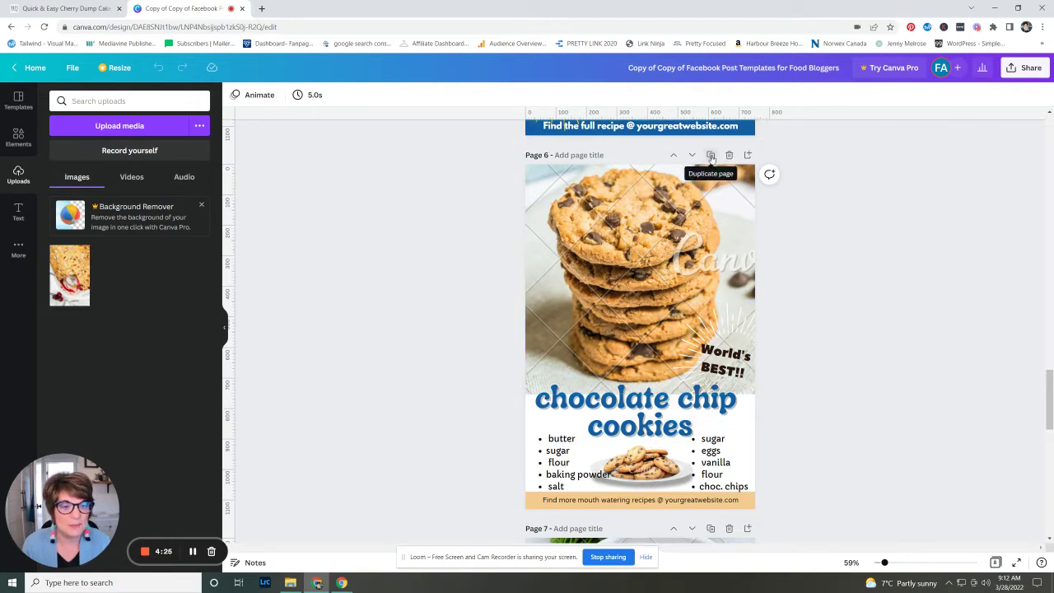
left_click(710, 157)
scroll(827, 344, "up", 1)
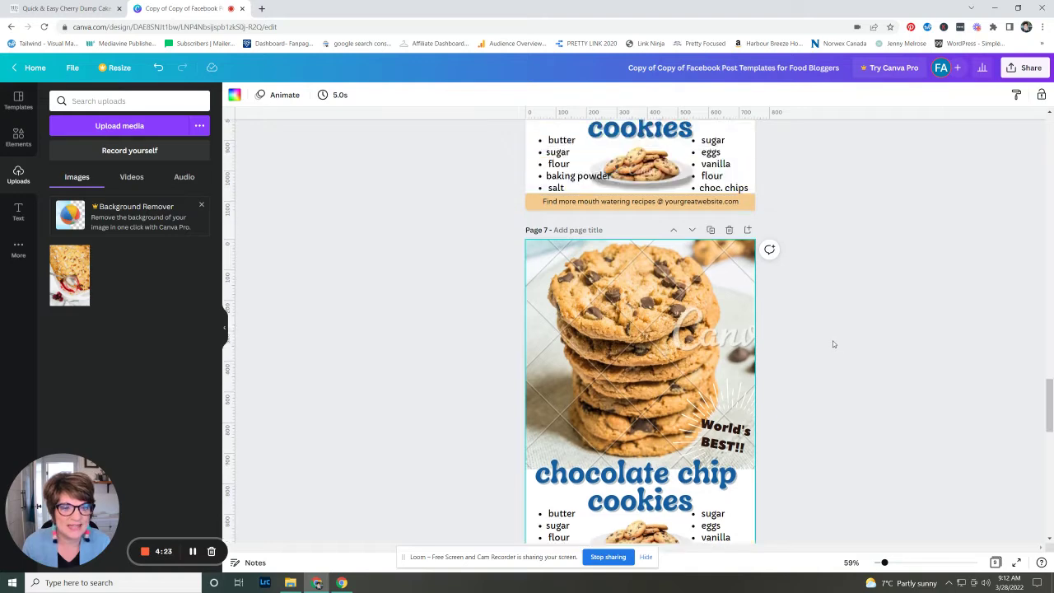
scroll(833, 344, "up", 1)
scroll(712, 238, "up", 2)
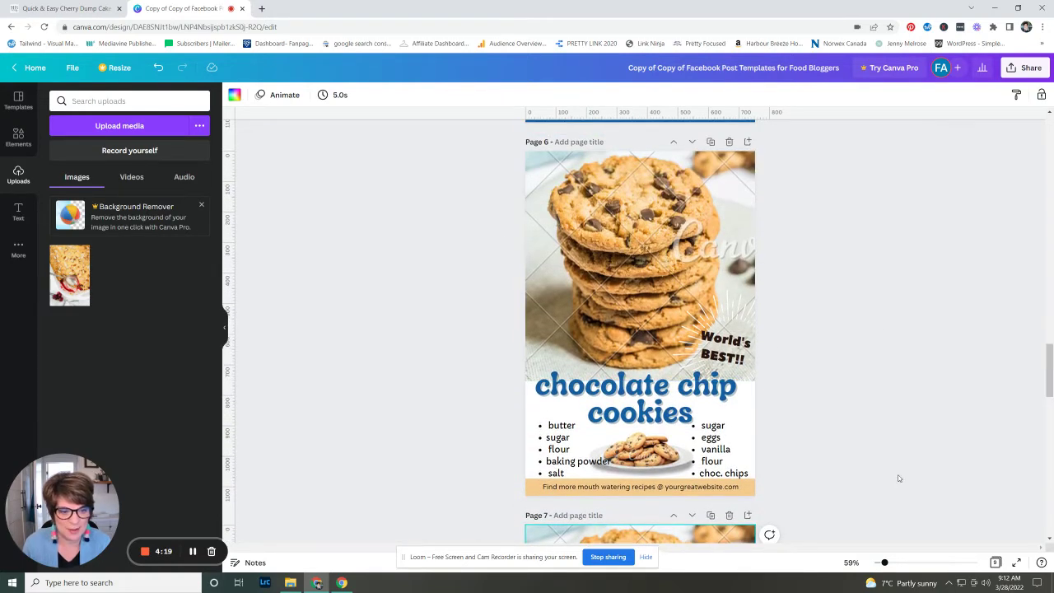
scroll(899, 478, "down", 1)
scroll(898, 474, "down", 1)
scroll(896, 471, "down", 1)
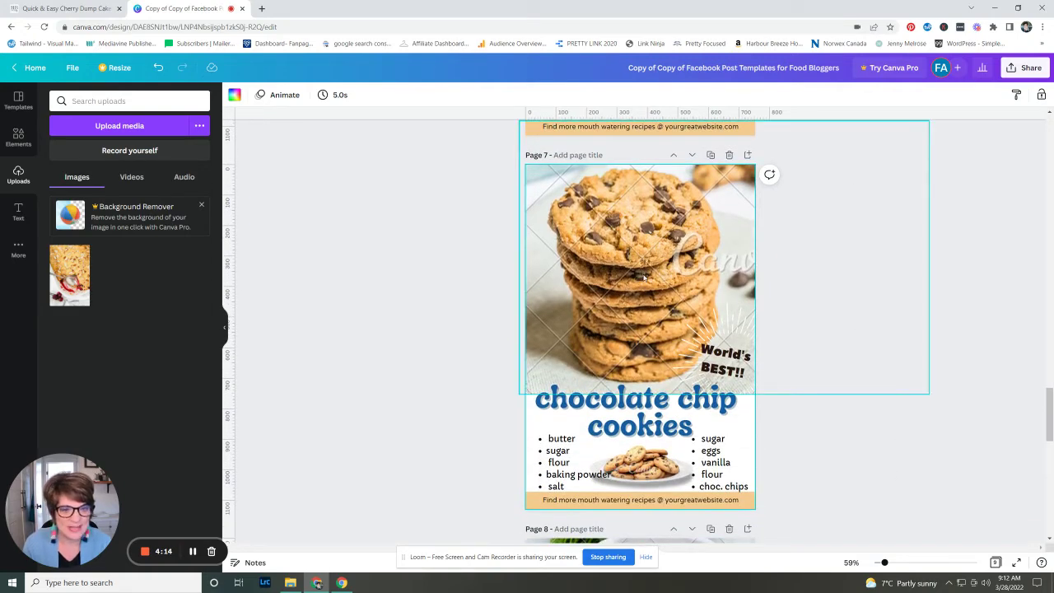
- Swap the cookie photo on Page 7 for the uploaded cherry dump cake photo
left_click(644, 277)
key("Delete")
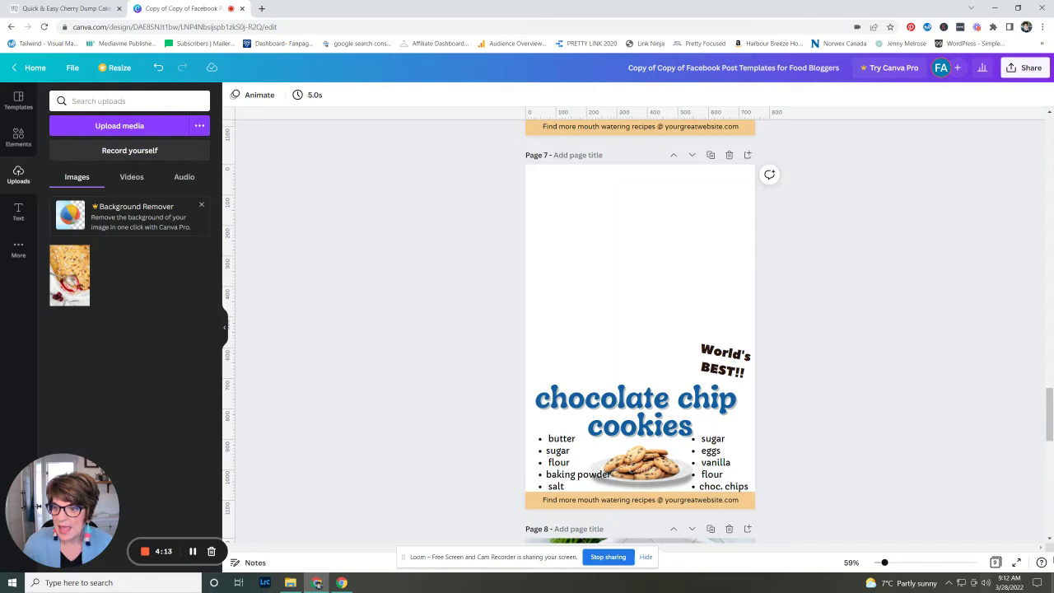
left_click(69, 275)
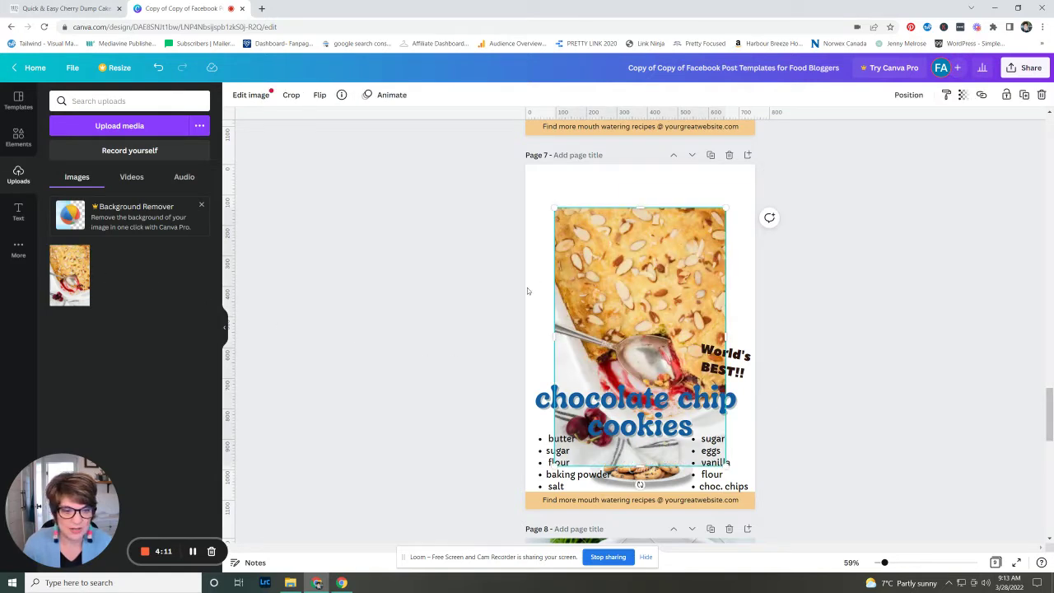
- Stretch the cherry photo across the page top, trimmed to end just above the title
left_click_drag(599, 272, 566, 183)
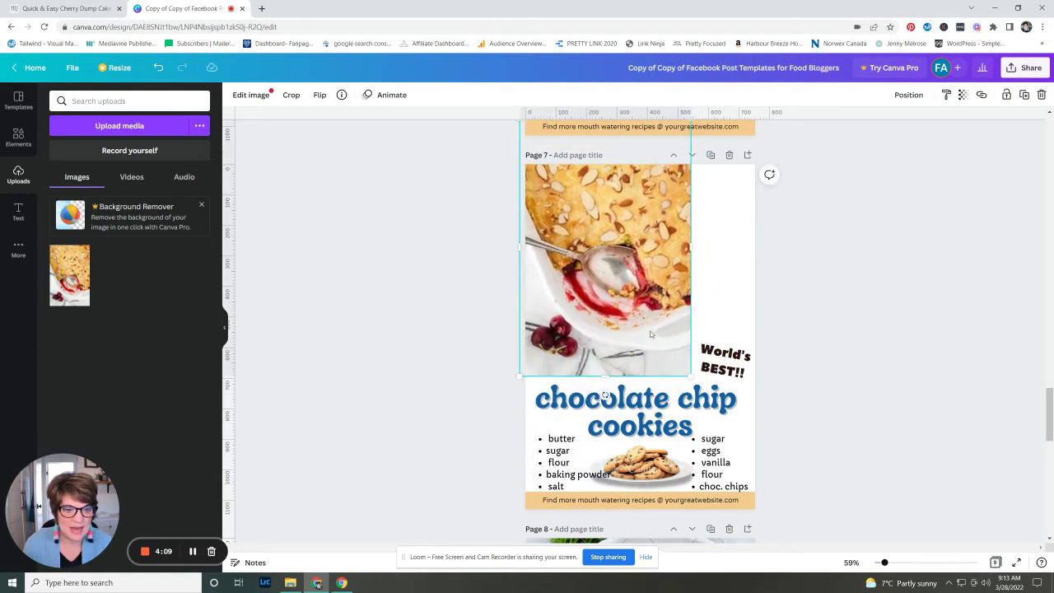
left_click_drag(698, 381, 783, 447)
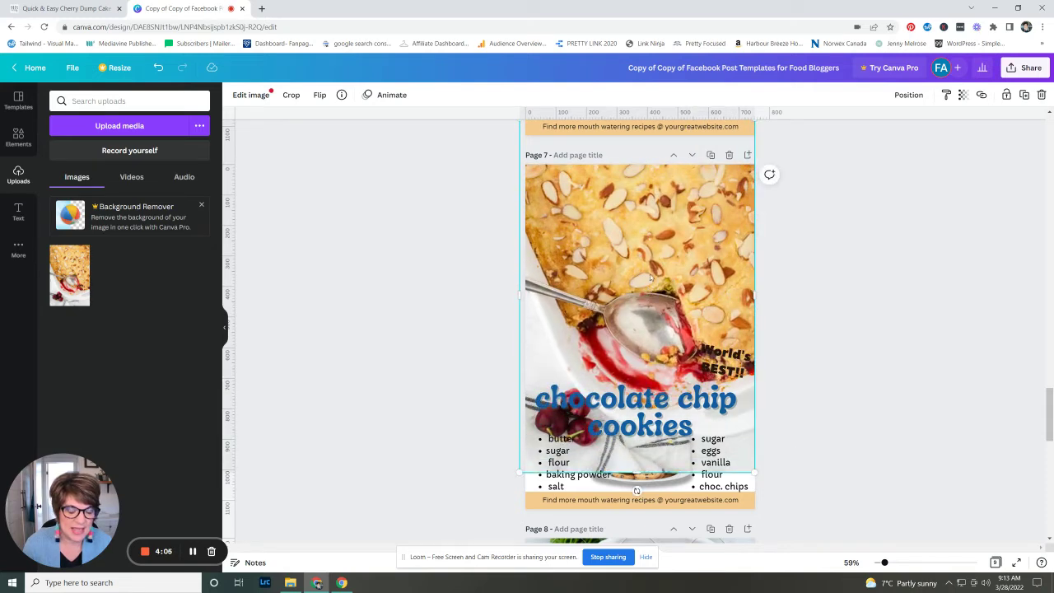
left_click_drag(654, 354, 650, 303)
left_click_drag(639, 421, 647, 390)
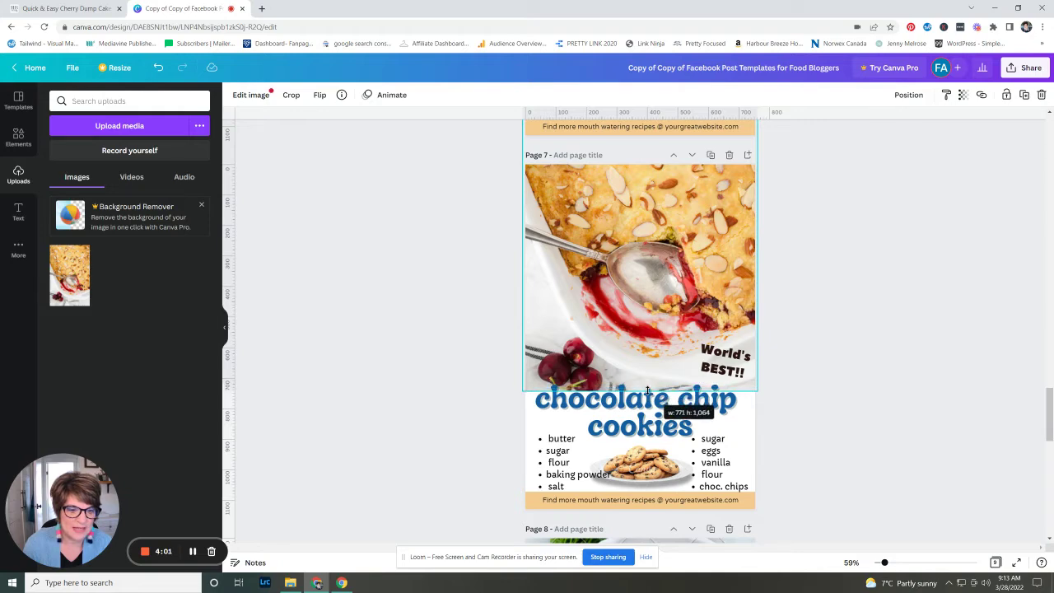
left_click_drag(647, 390, 647, 391)
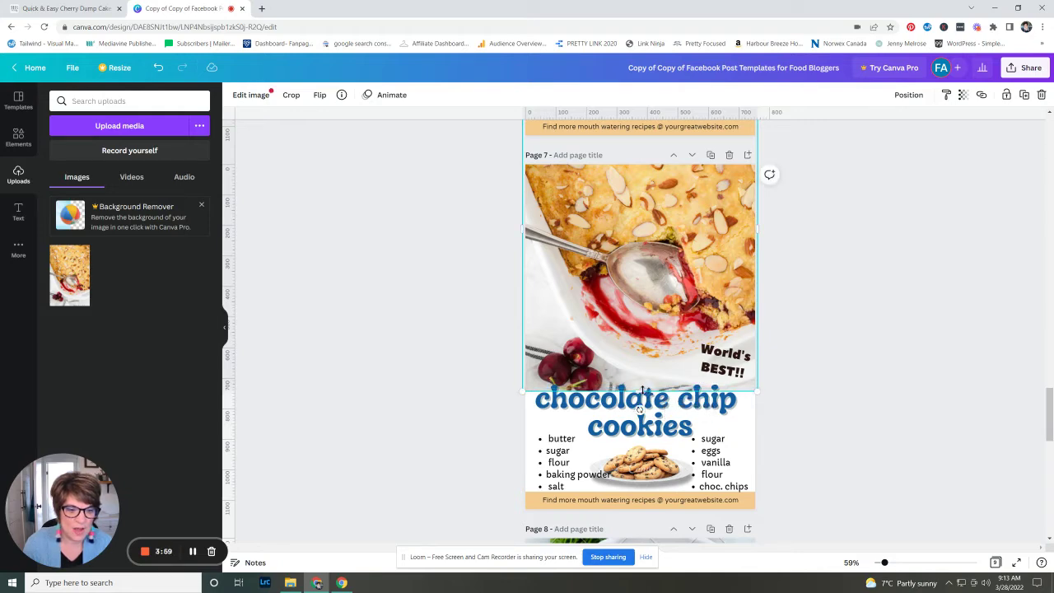
- Retitle the page from 'chocolate chip cookies' to 'cherry dump cake'
left_click(639, 402)
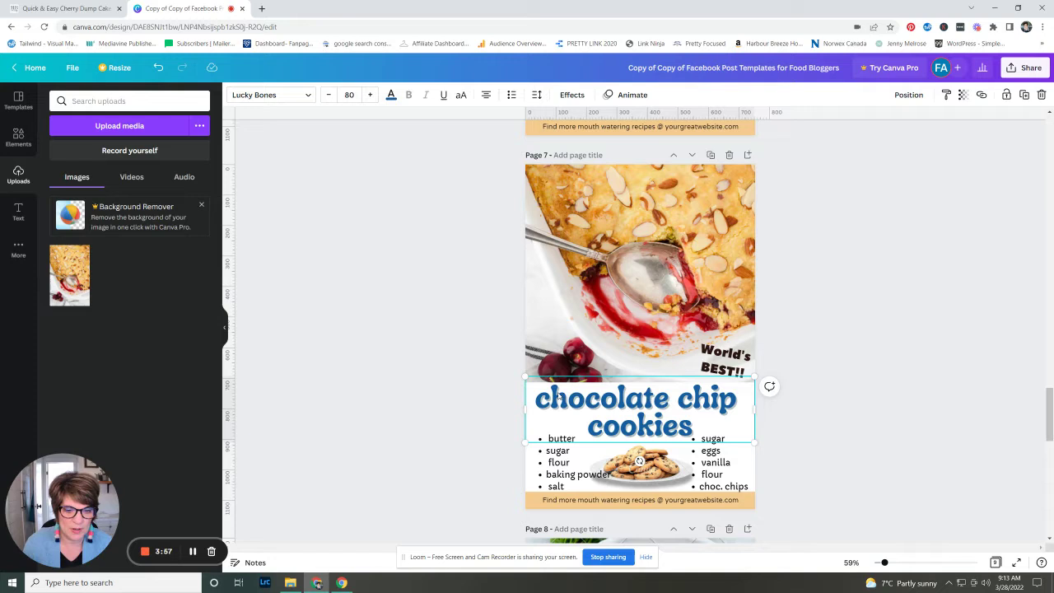
left_click_drag(568, 399, 718, 416)
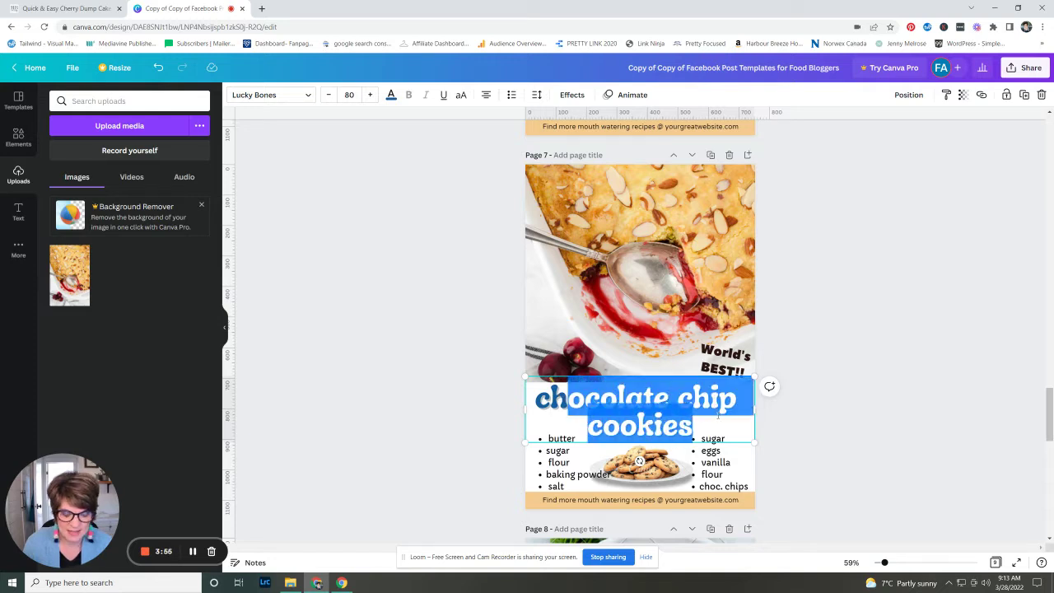
type("erry")
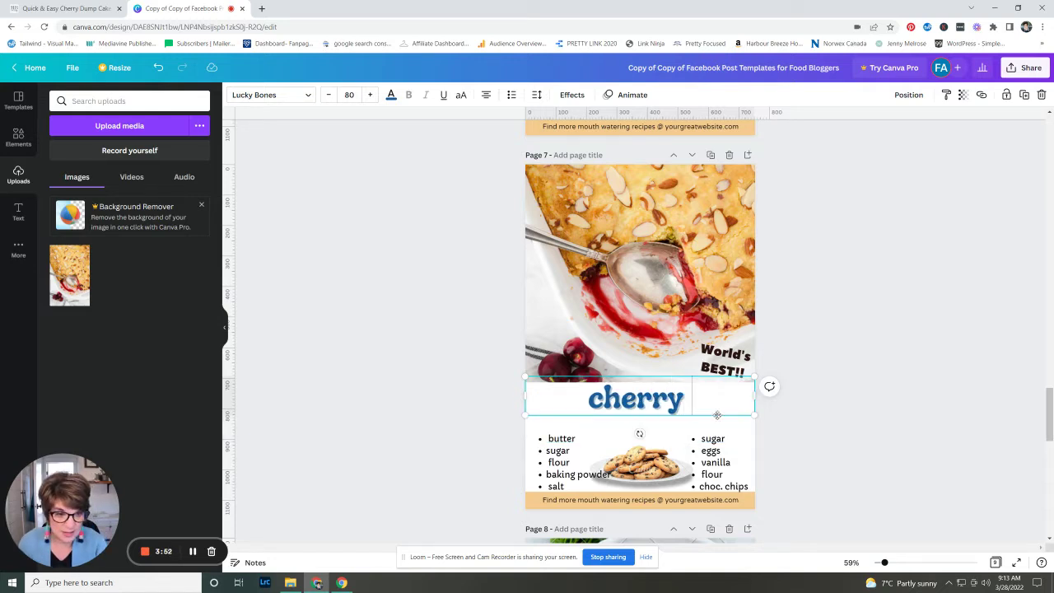
type(" dump cake")
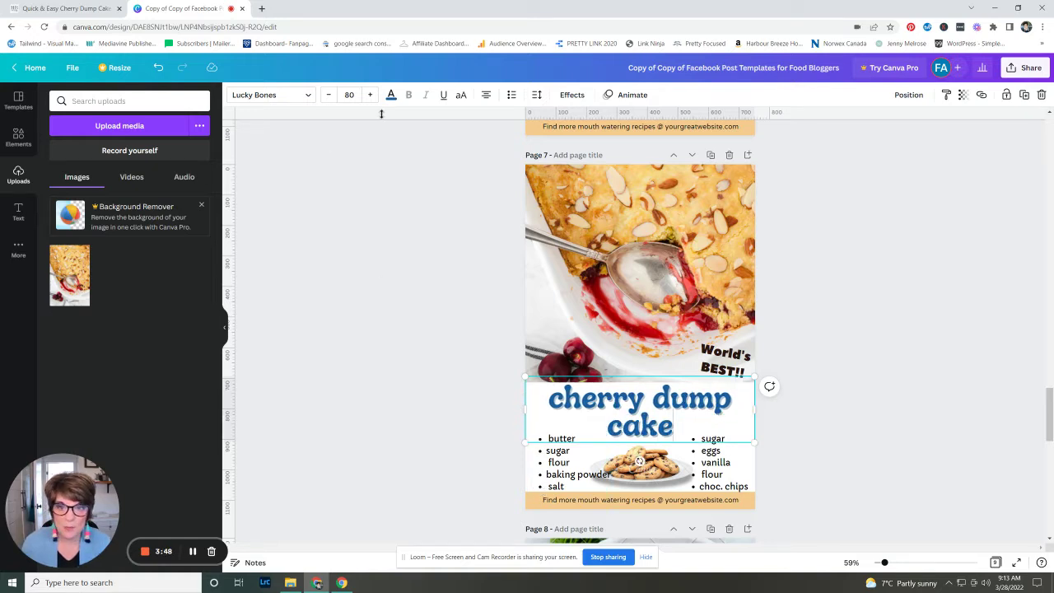
- Colour the cherry dump cake title red
left_click(391, 96)
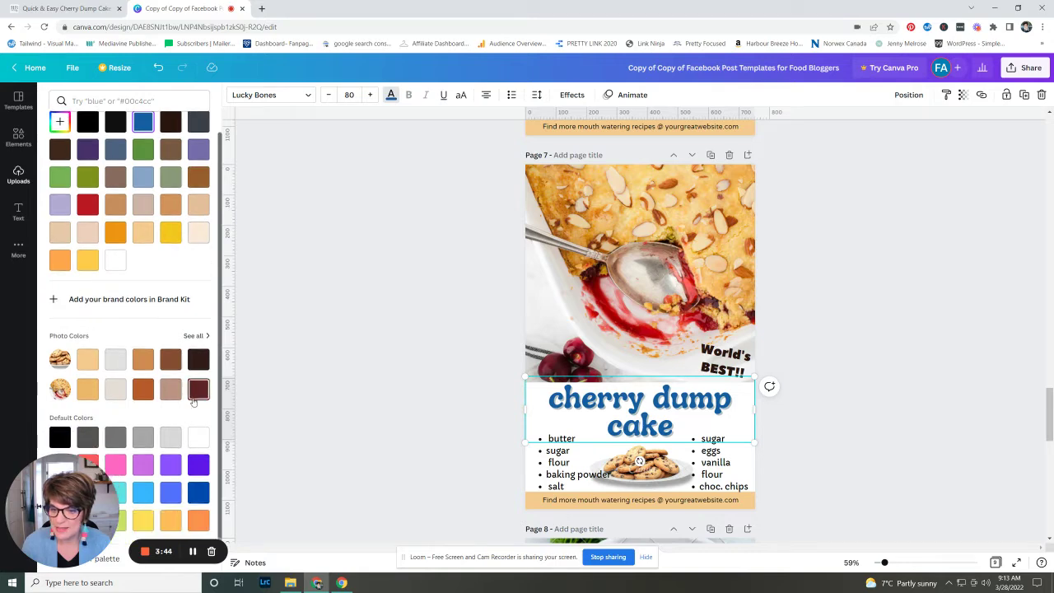
left_click(197, 391)
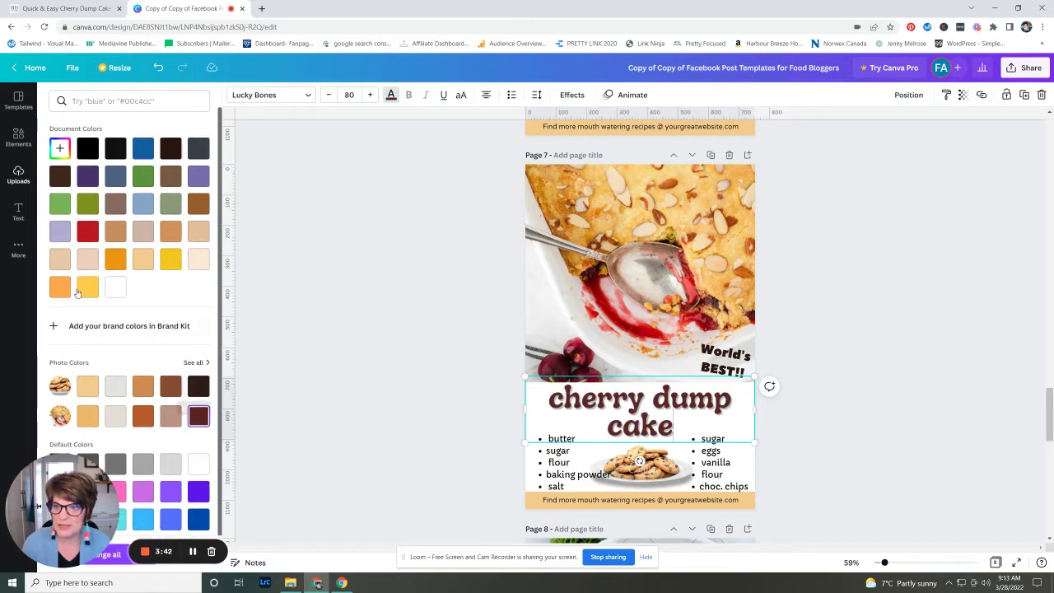
left_click(73, 101)
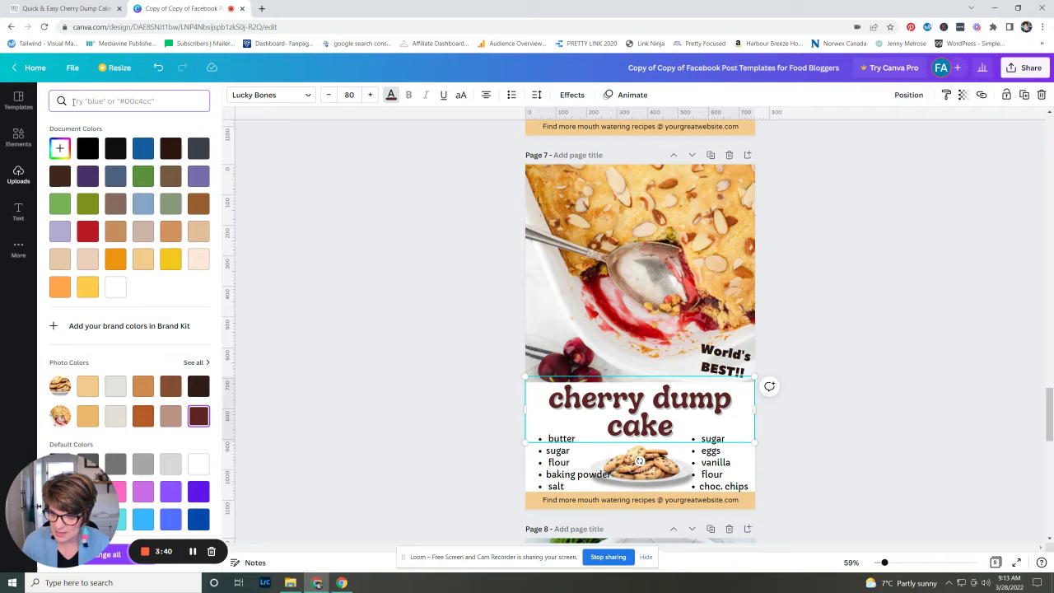
left_click(86, 234)
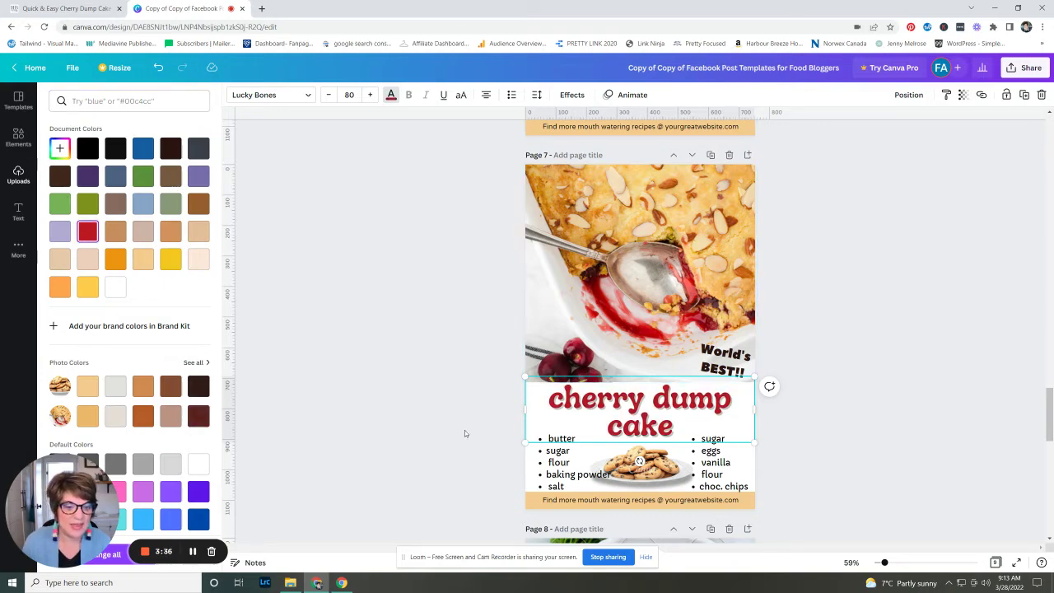
key("Escape")
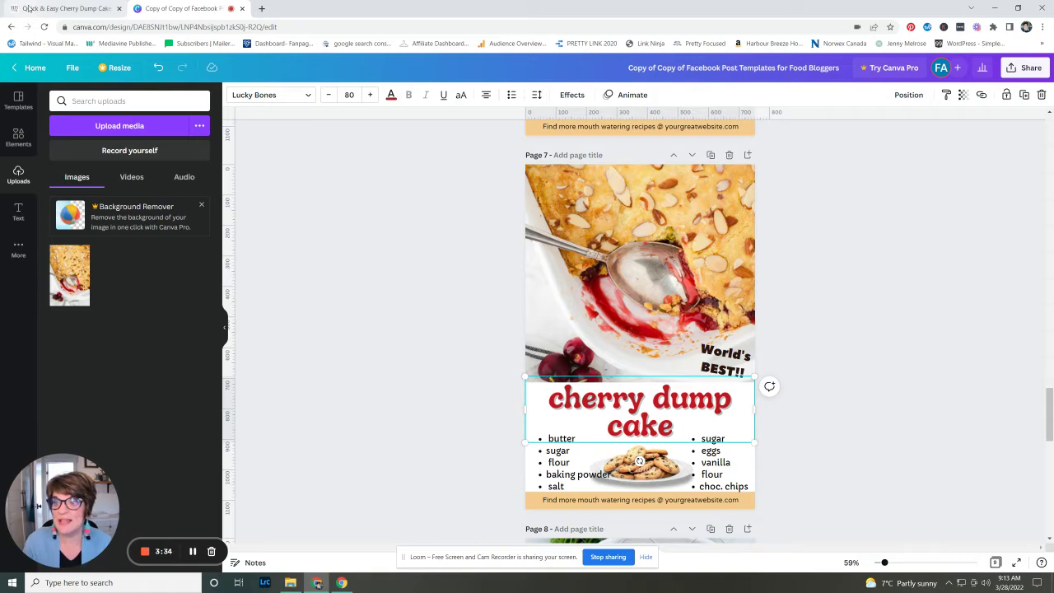
- Copy the ingredient list from the cherry dump cake blog recipe and return to Canva
left_click(29, 8)
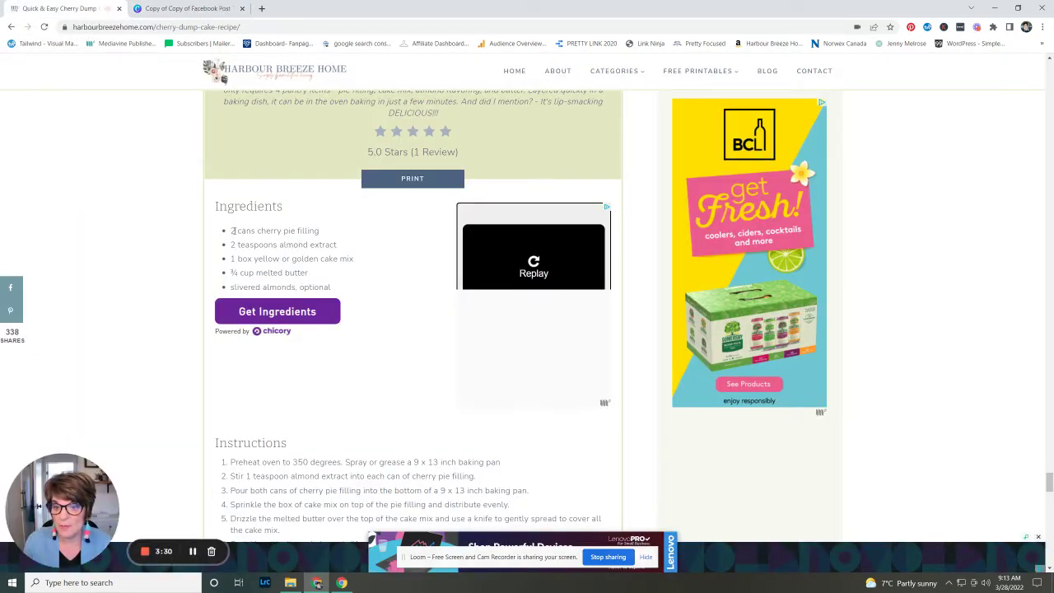
mouse_move(237, 234)
left_mouse_down()
mouse_move(276, 287)
mouse_move(330, 287)
left_mouse_up()
key("ctrl+c")
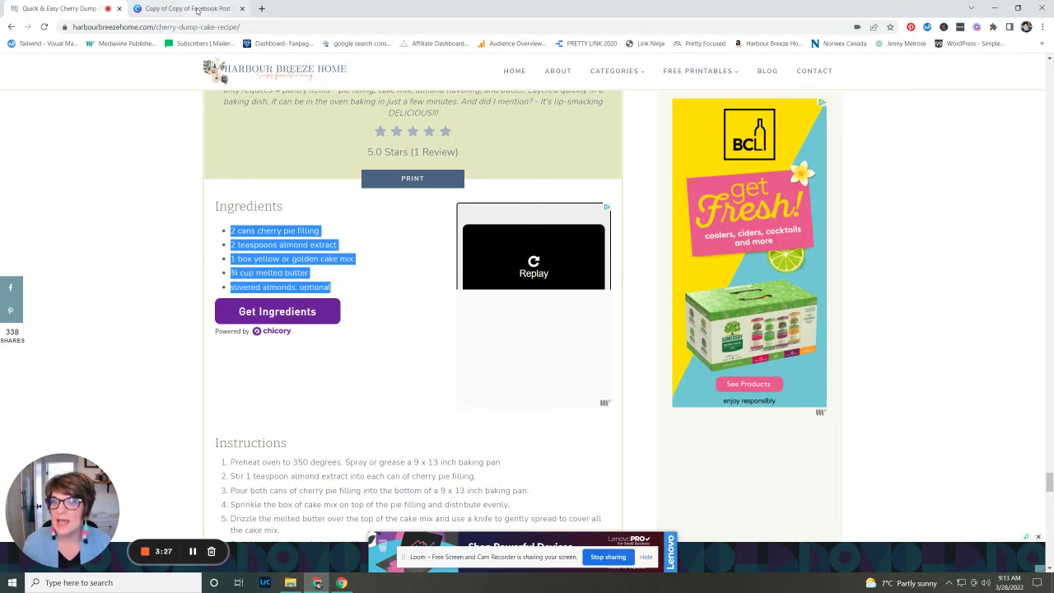
left_click(197, 9)
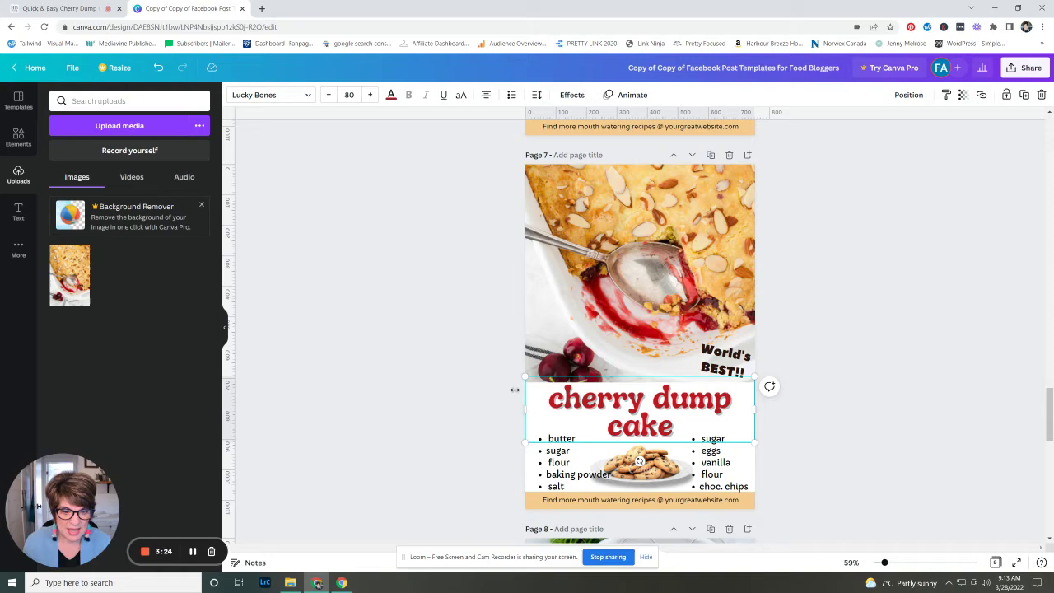
- Replace the left ingredient list's text with the copied cherry dump cake ingredients
left_click(544, 457)
key("ctrl+v")
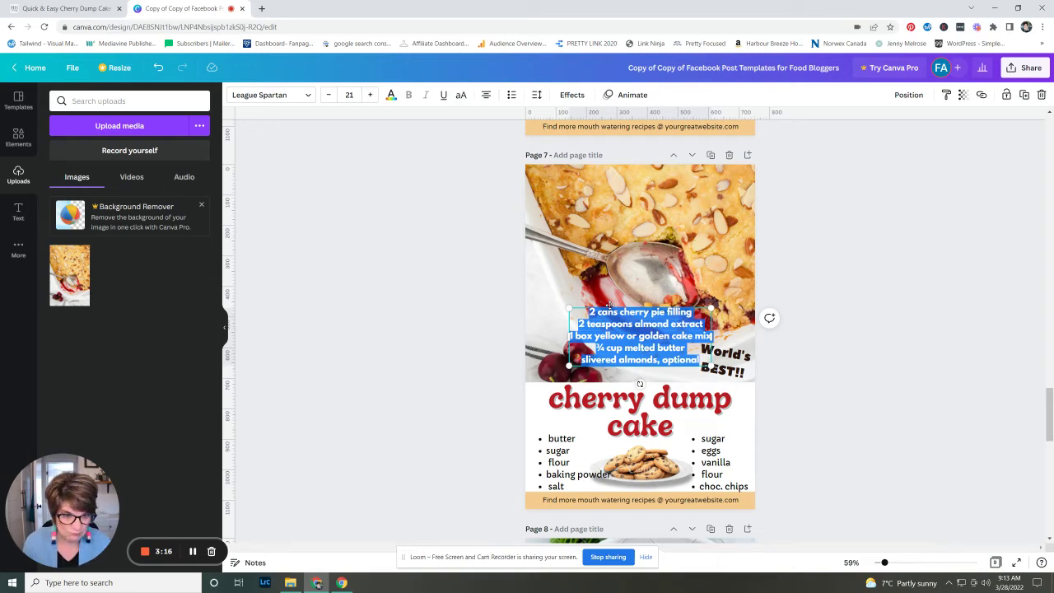
key("BackSpace")
left_click(558, 455)
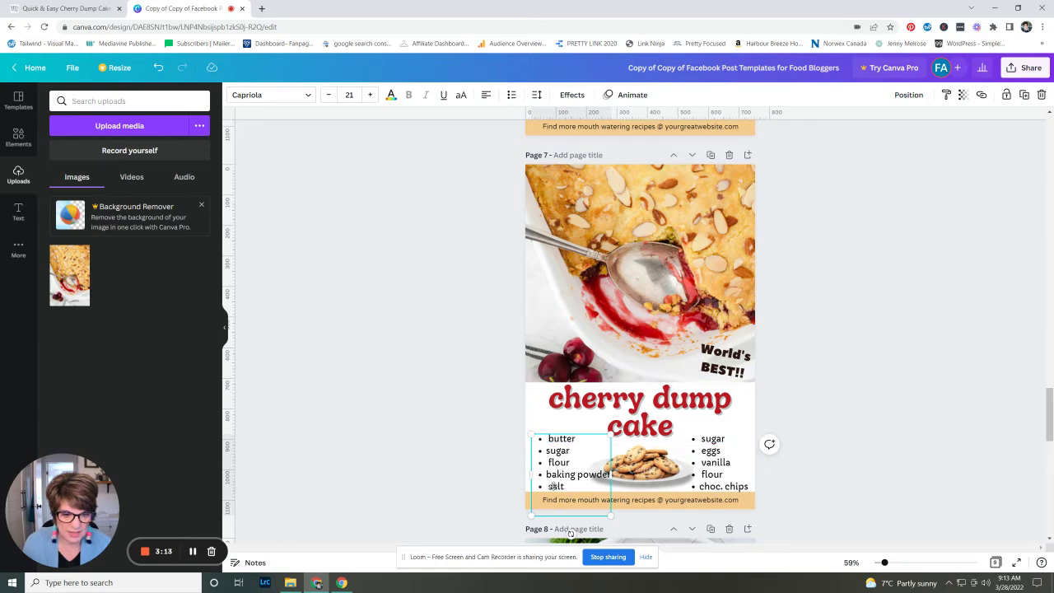
left_click_drag(555, 486, 561, 489)
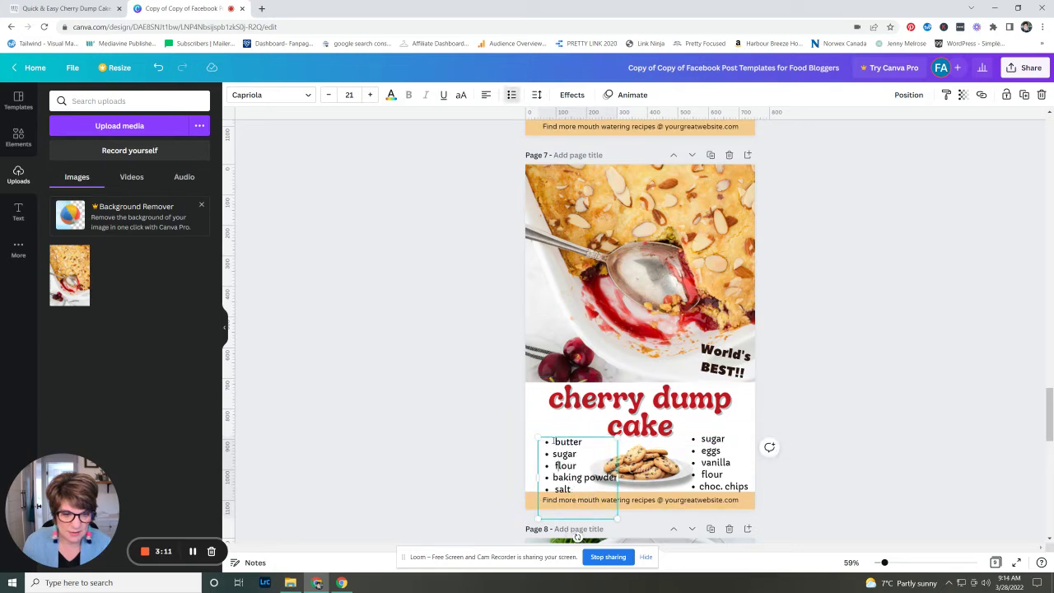
left_click_drag(553, 442, 590, 490)
key("ctrl+v")
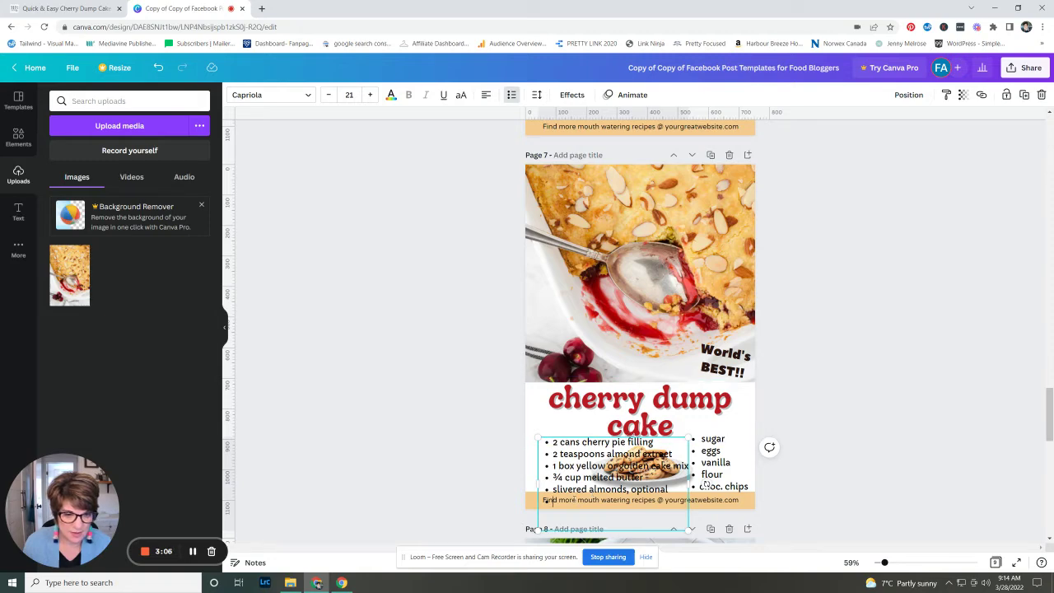
- Delete the right ingredient list and the cookie image
left_click(706, 485)
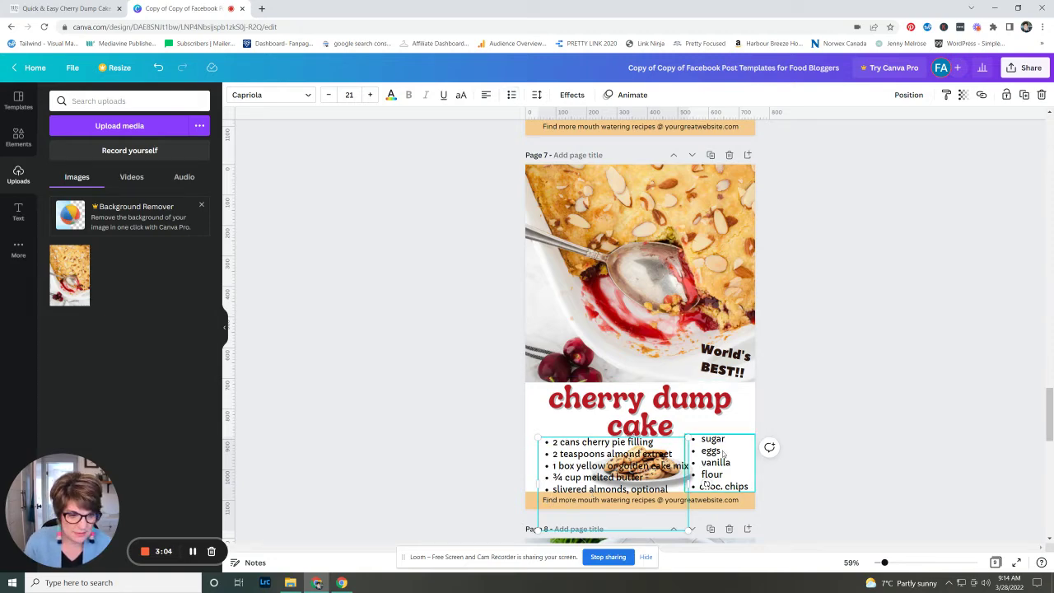
key("Delete")
left_click(586, 476)
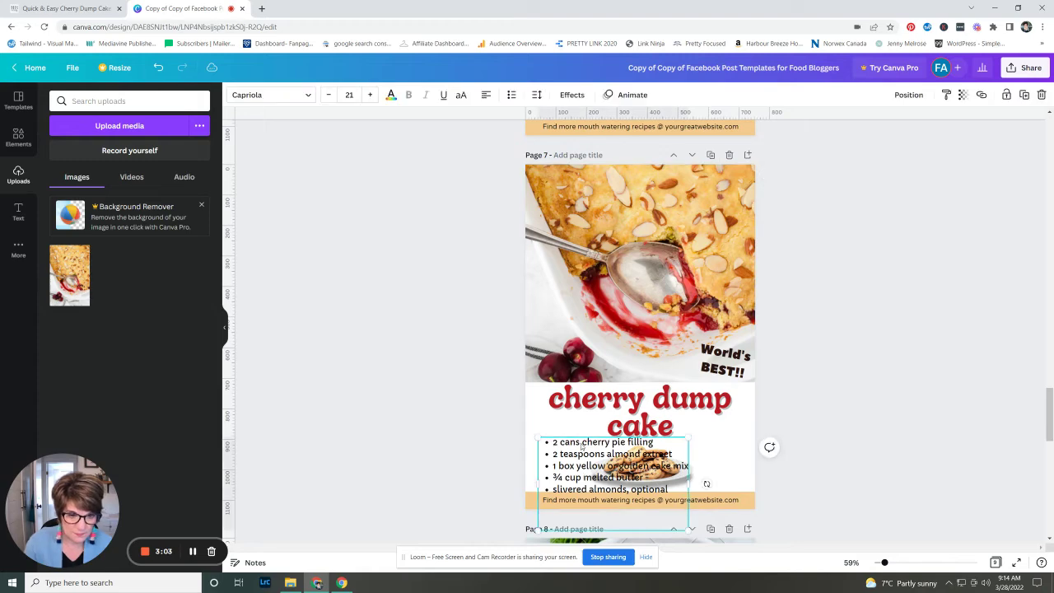
left_click_drag(586, 476, 574, 307)
left_click(635, 476)
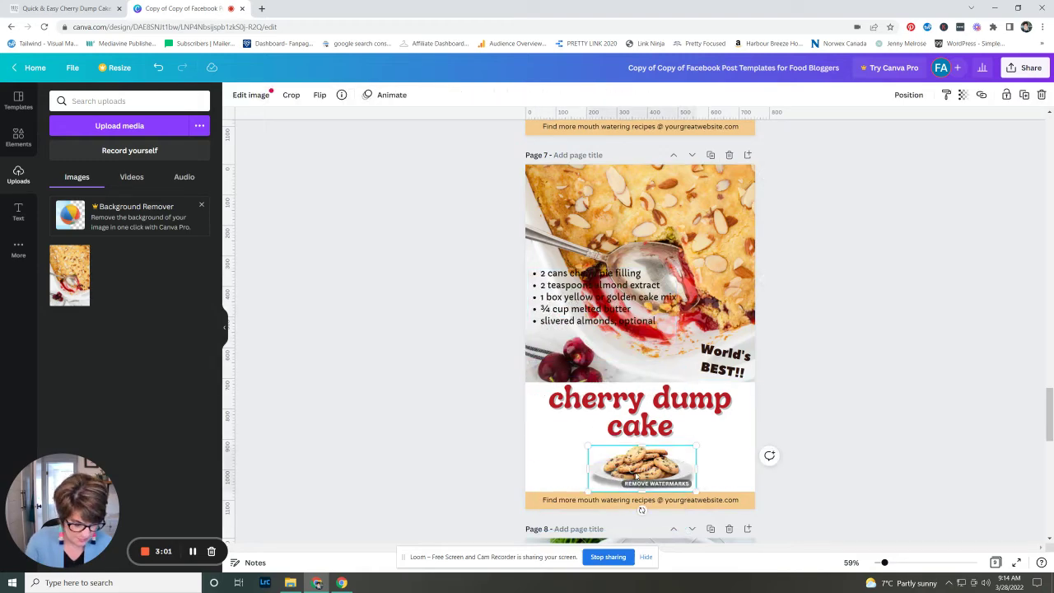
key("Delete")
- Place the ingredient list below the title, narrowing its box and adjusting text size
left_click_drag(574, 307, 617, 466)
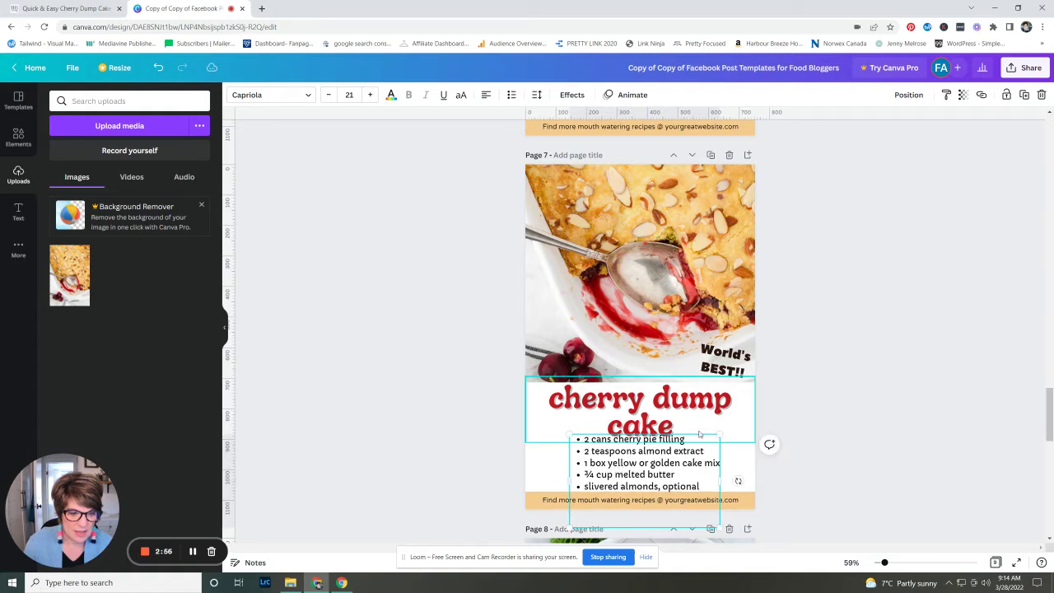
left_click_drag(719, 435, 705, 438)
left_click_drag(646, 461, 649, 464)
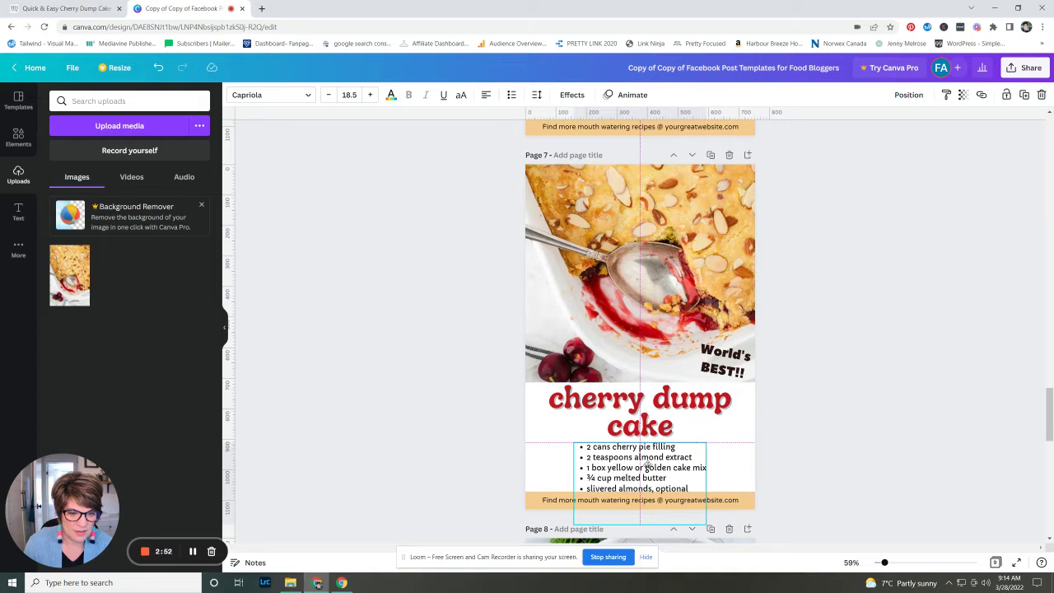
left_click(328, 95)
left_click(328, 95)
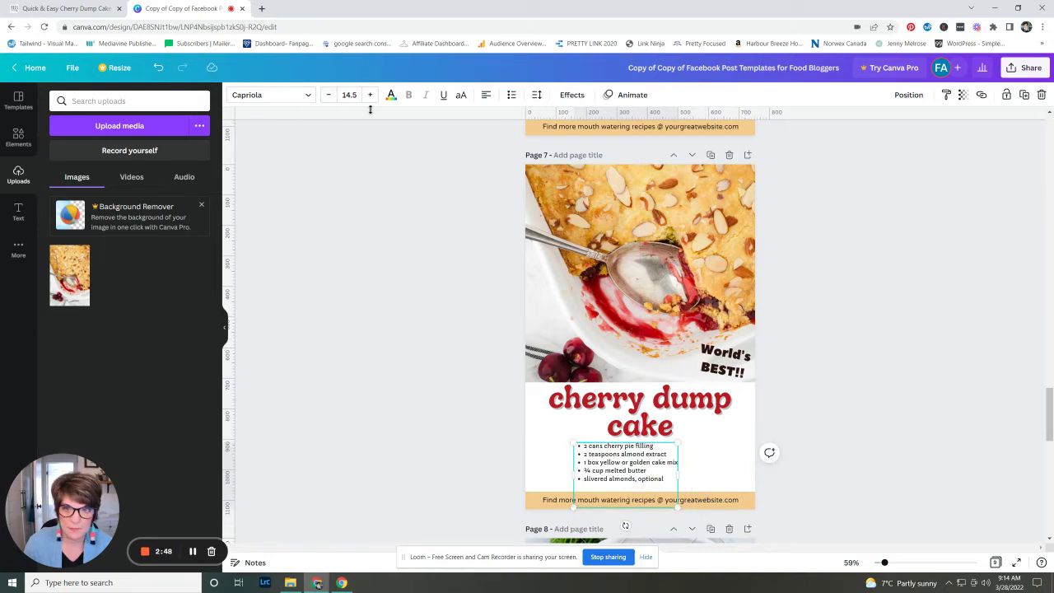
left_click(370, 95)
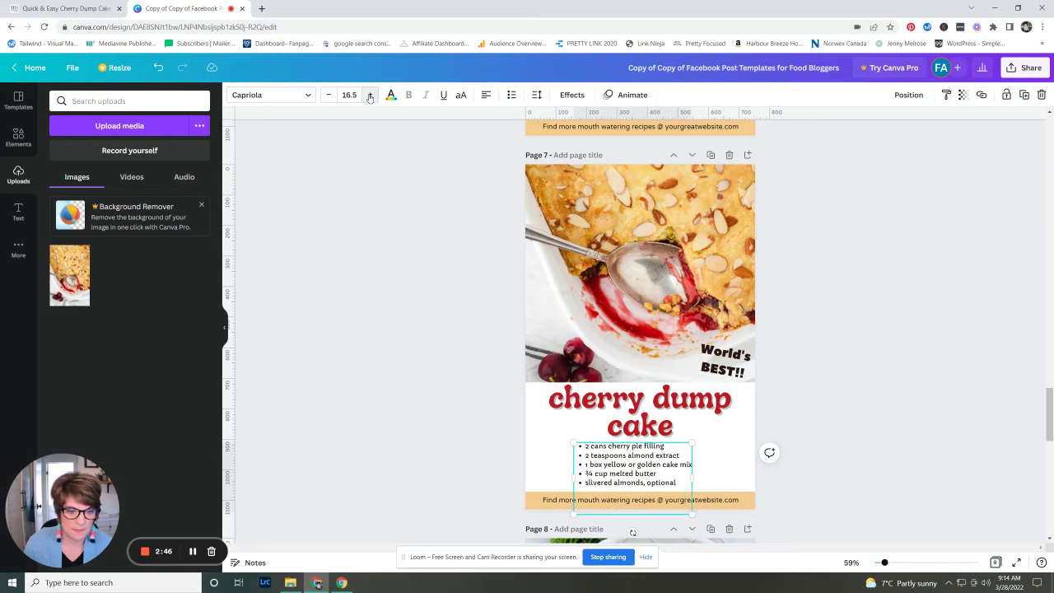
left_click(369, 95)
- Change the footer website name to harbourbreezehome
left_click(724, 502)
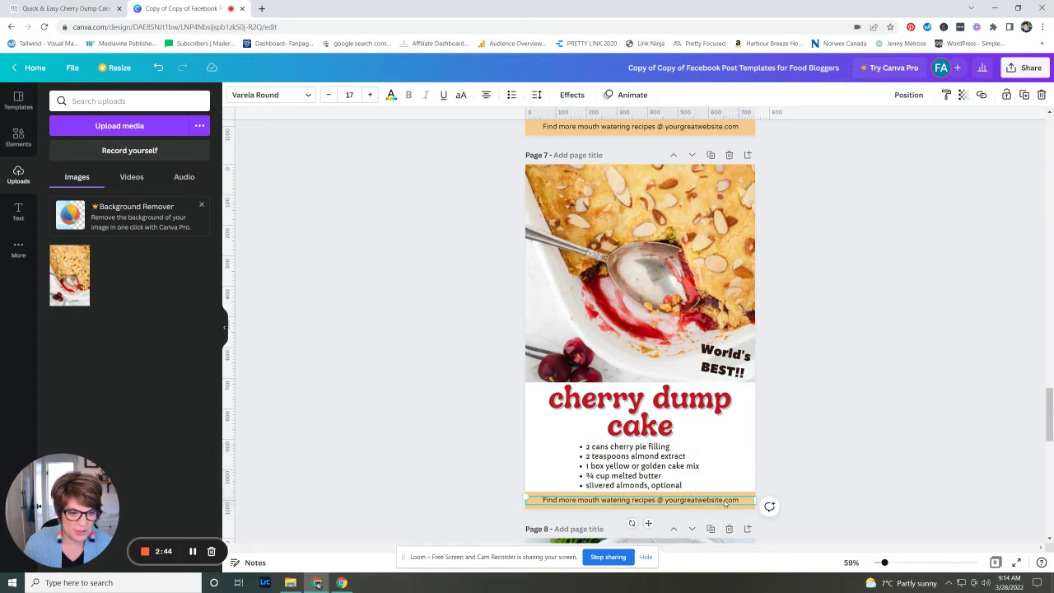
left_click_drag(664, 500, 695, 500)
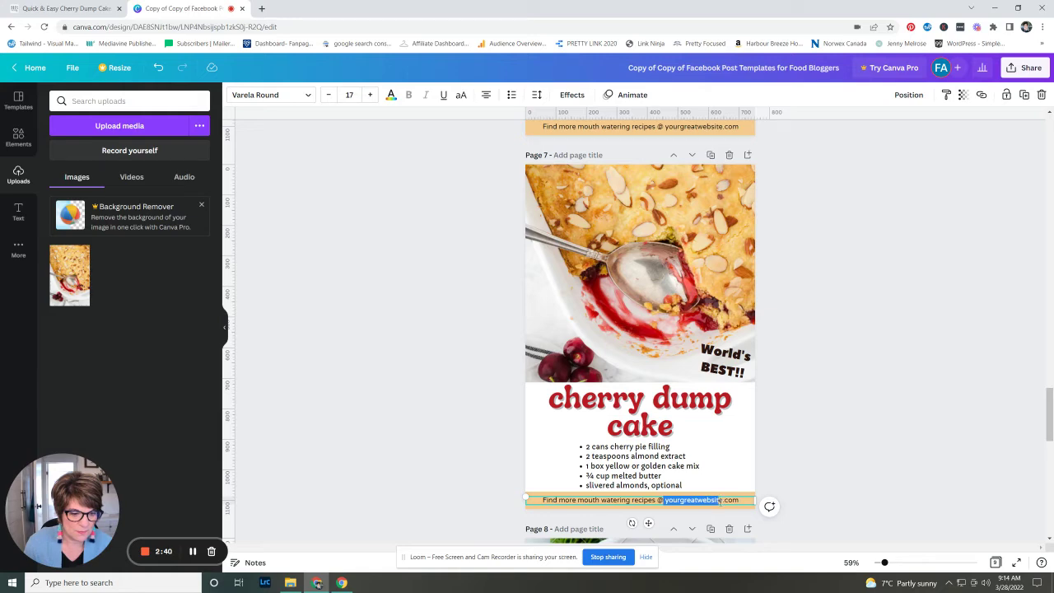
type("ha")
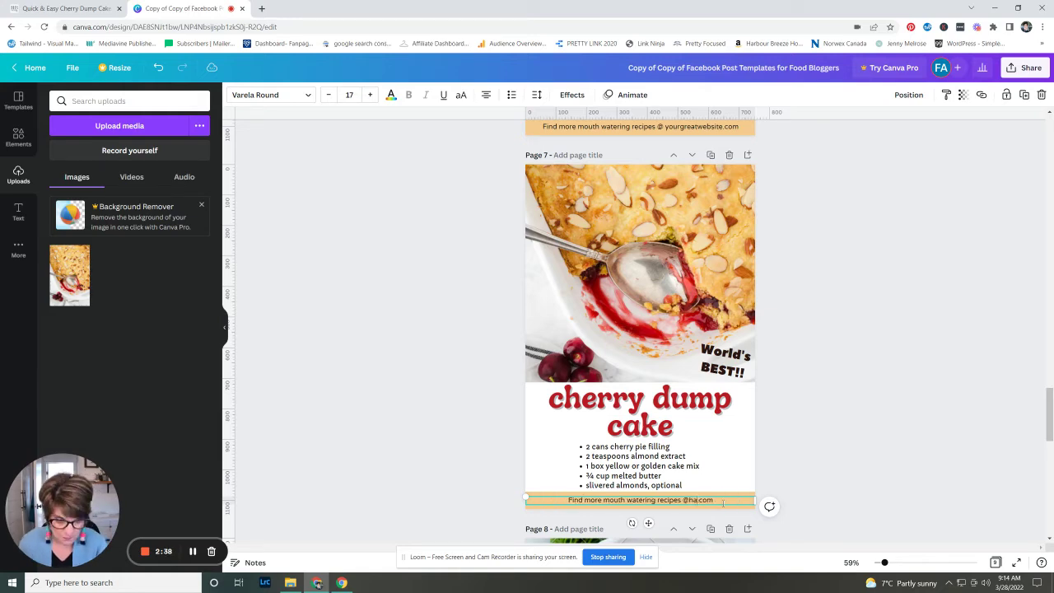
type("rbourbreez")
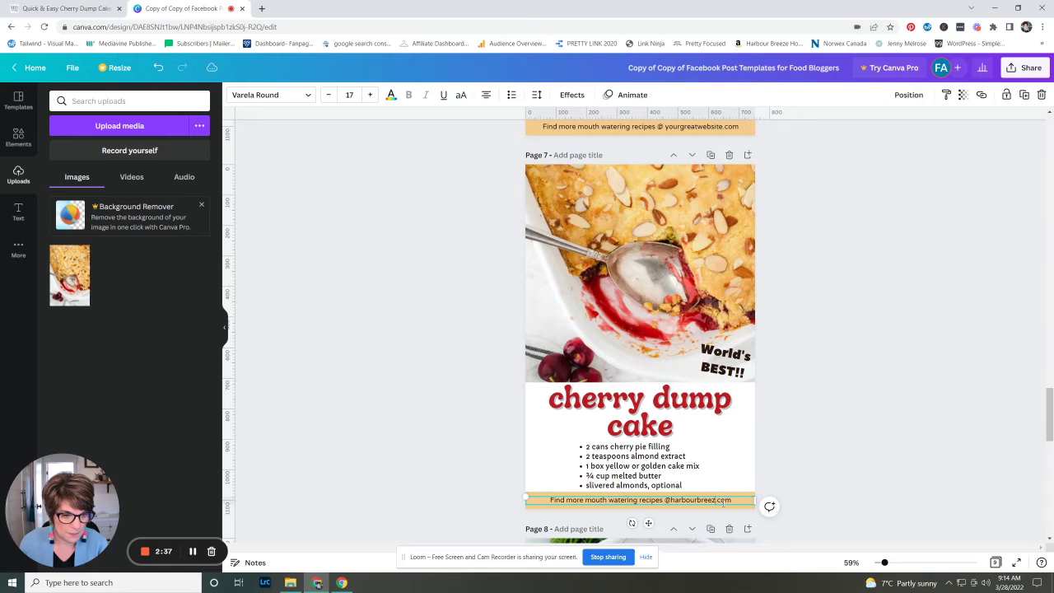
type("ehome")
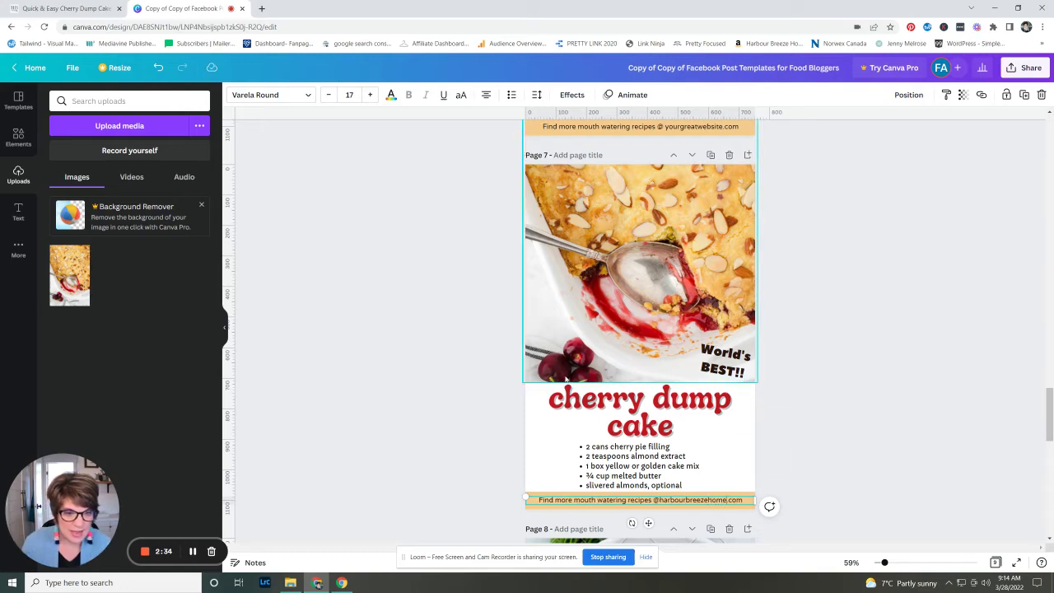
- Add a small cherry graphic from a 'cherries' Elements search beside the title
left_click(283, 390)
left_click(12, 139)
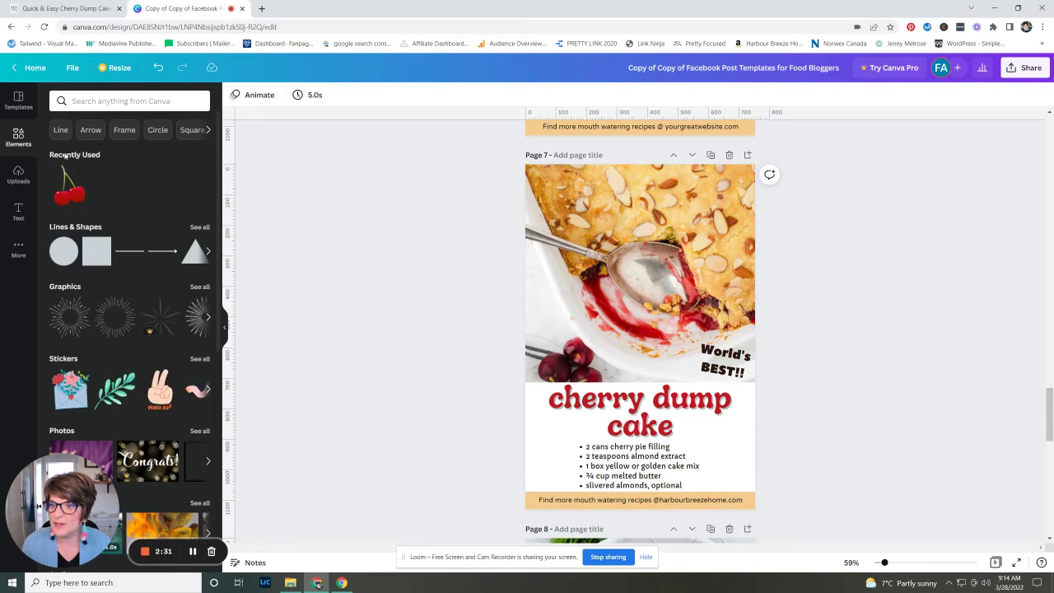
left_click(76, 106)
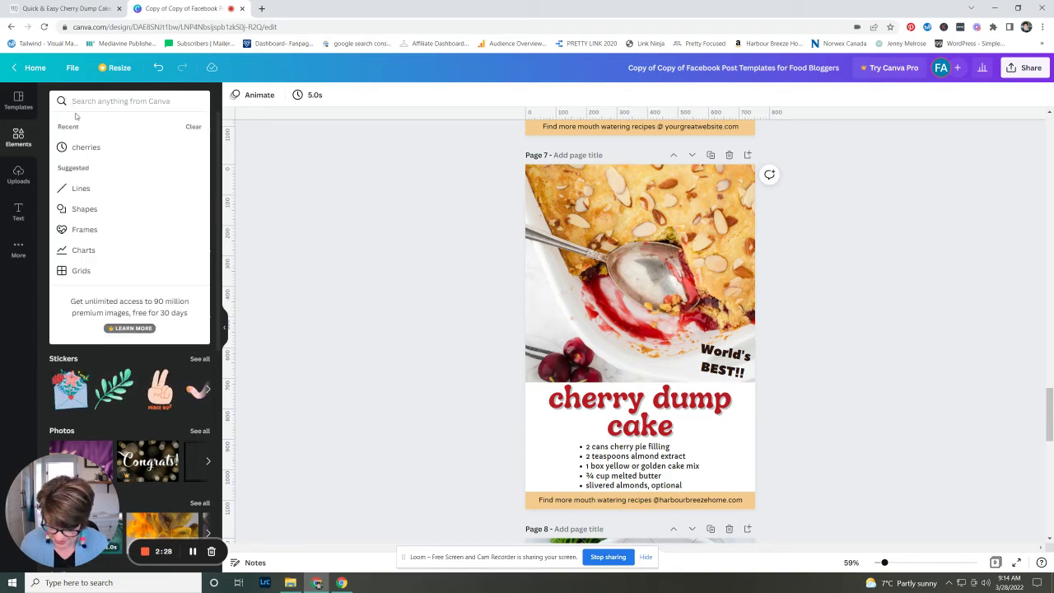
type("cherrie")
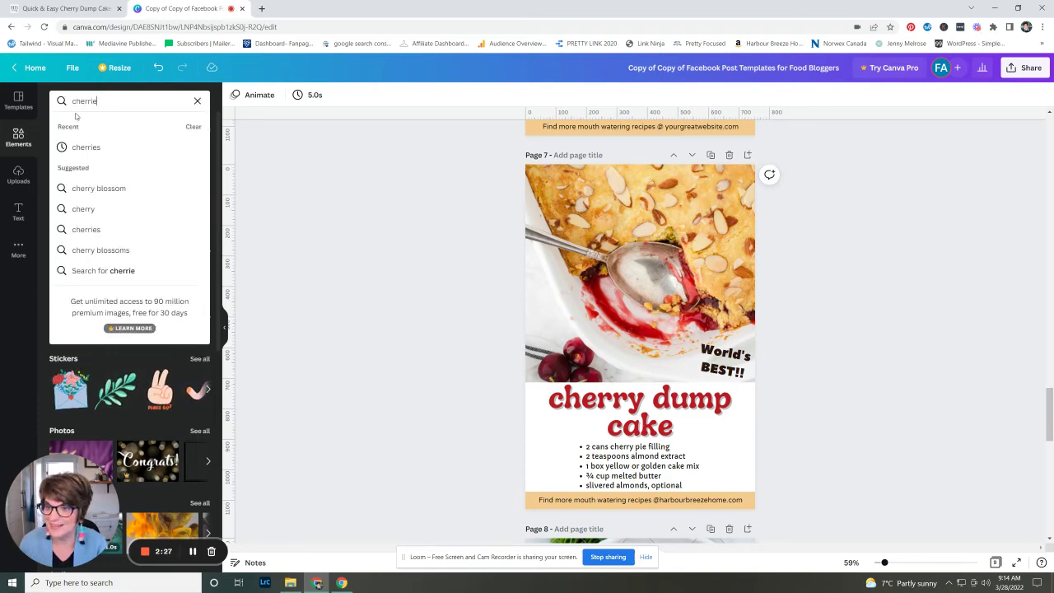
type("s")
left_click(89, 148)
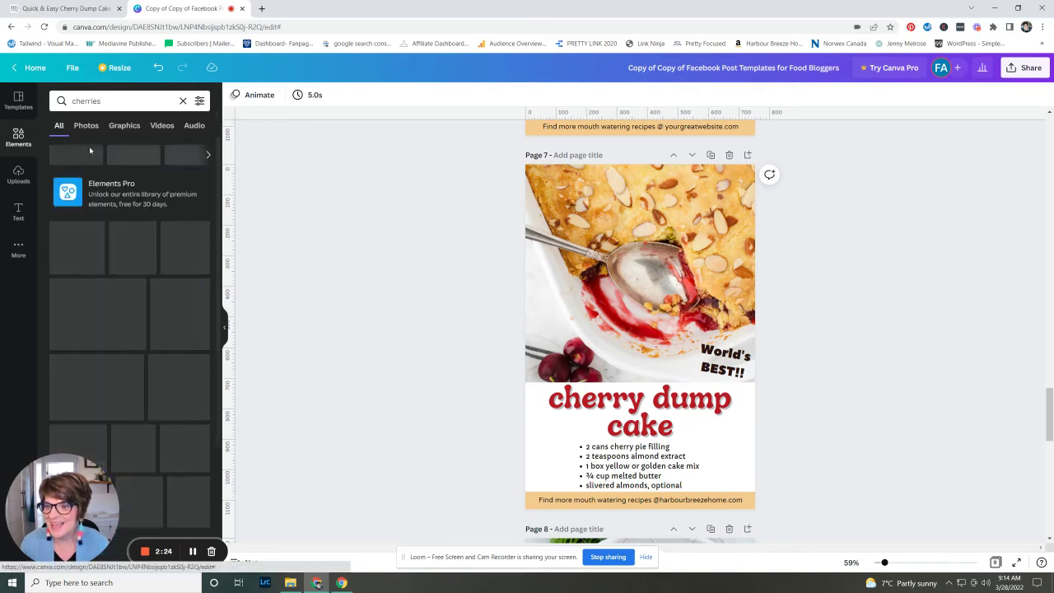
left_click(72, 251)
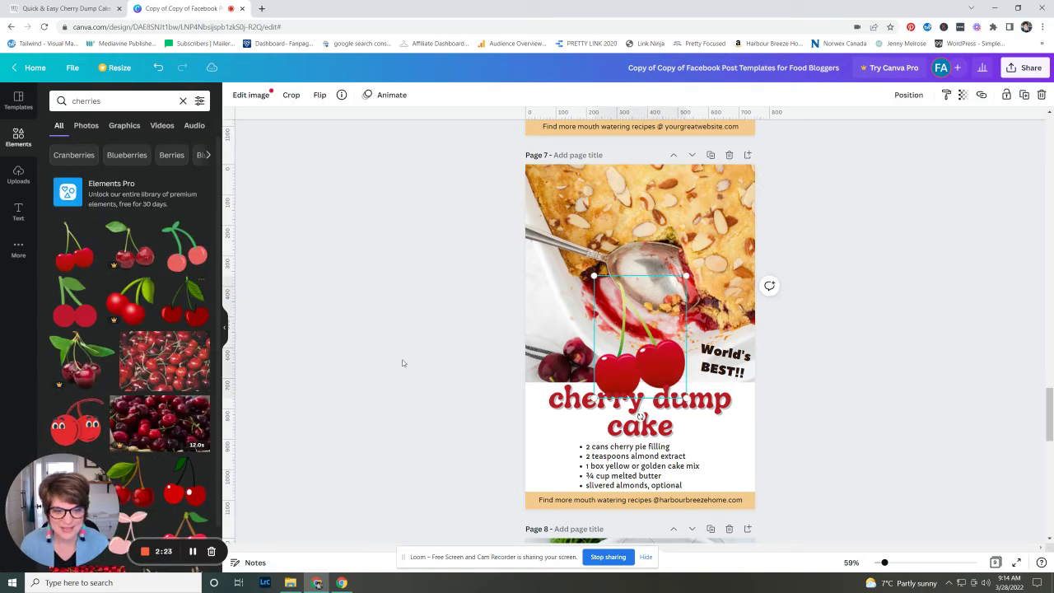
mouse_move(686, 276)
left_mouse_down()
mouse_move(553, 428)
mouse_move(566, 437)
left_mouse_up()
left_click(555, 424)
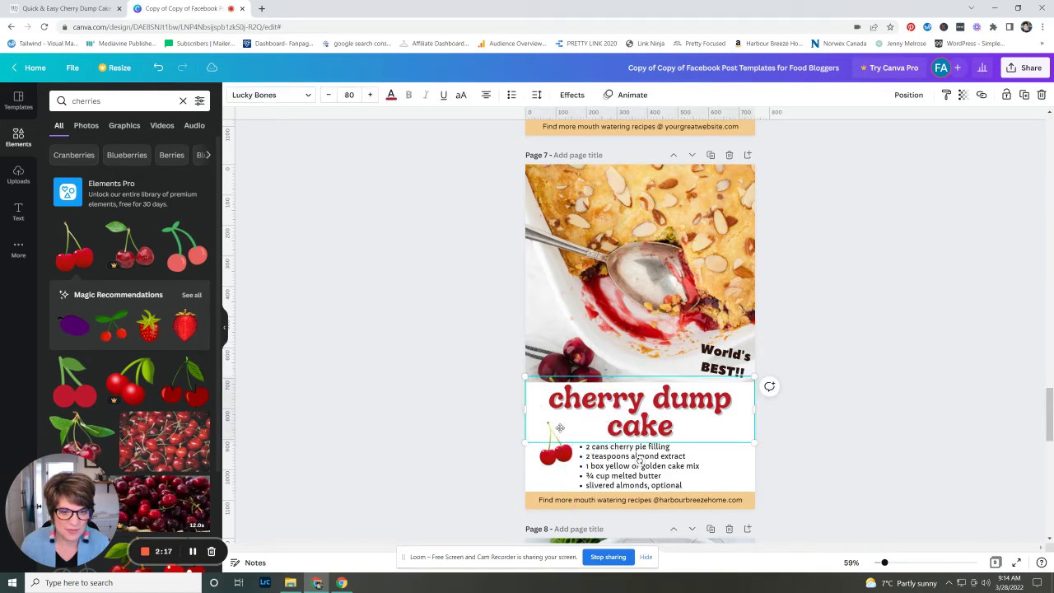
left_click_drag(557, 449, 557, 438)
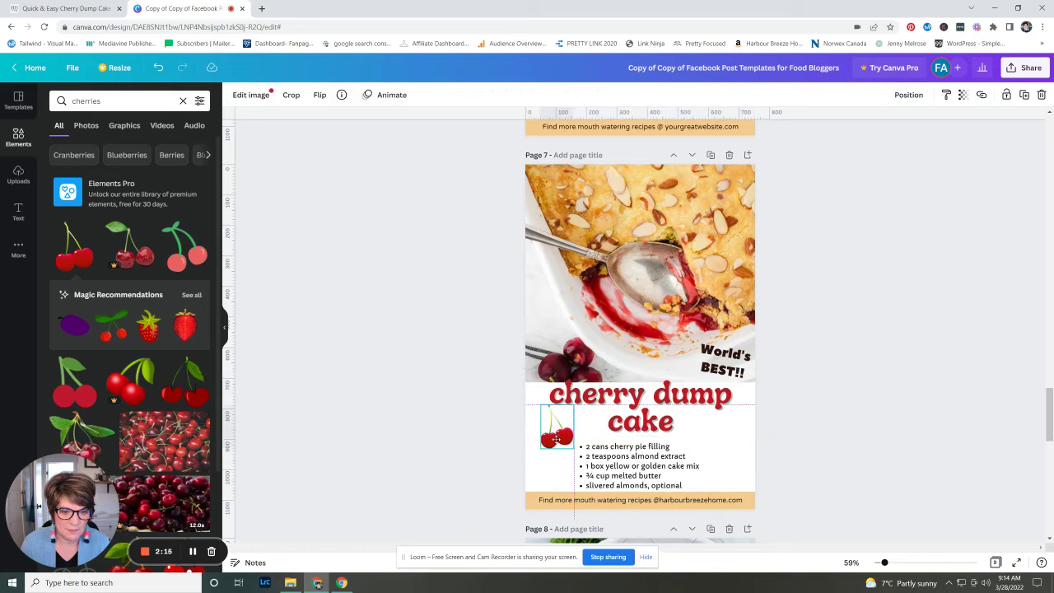
left_click_drag(603, 404, 603, 409)
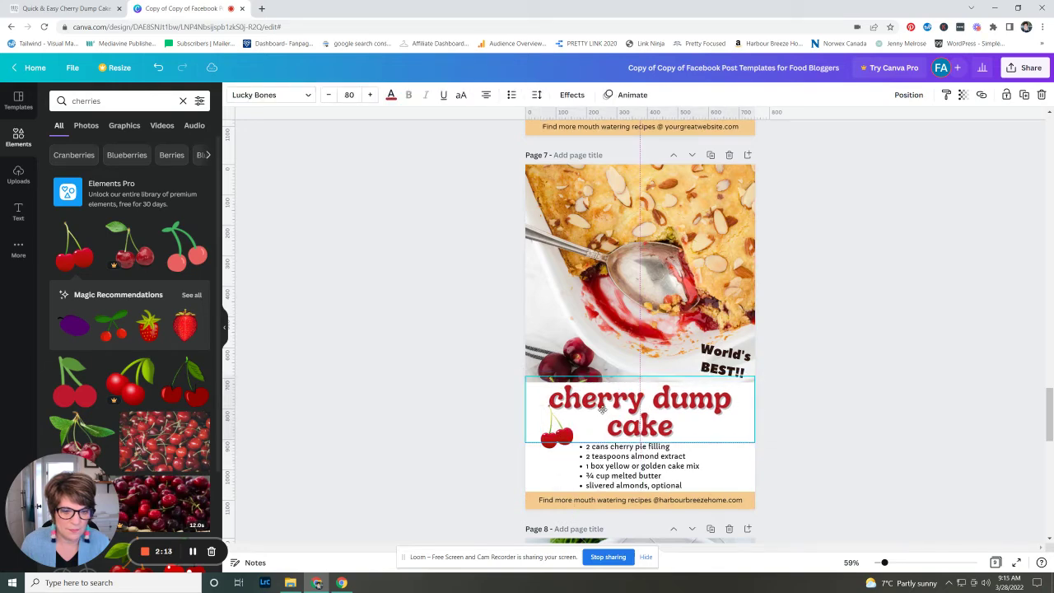
- Change the World's BEST!! badge to 'Quick!!' and move it onto the photo's bottom edge
left_click(707, 358)
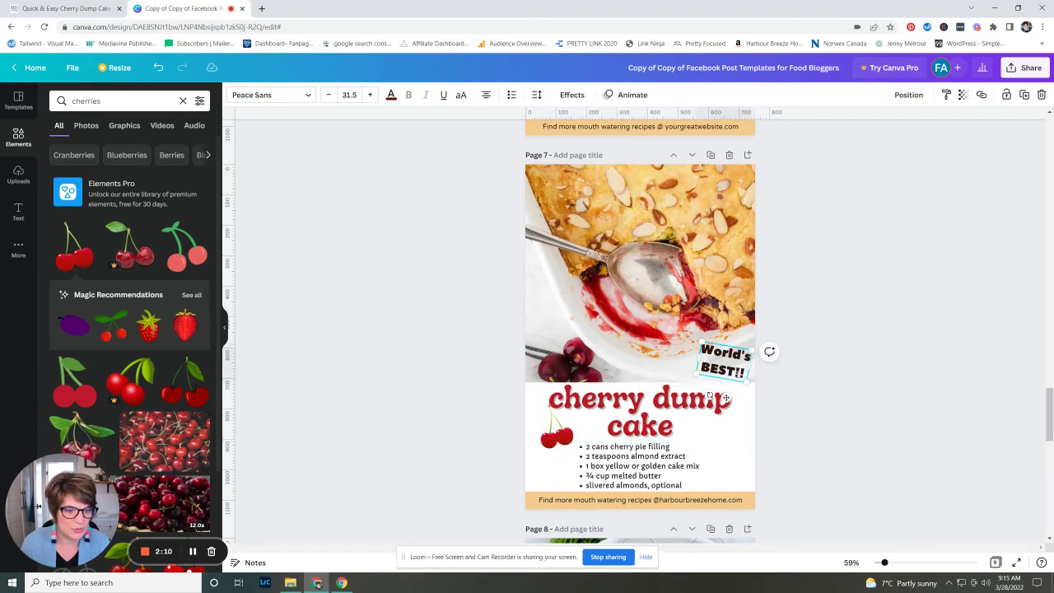
key("Return")
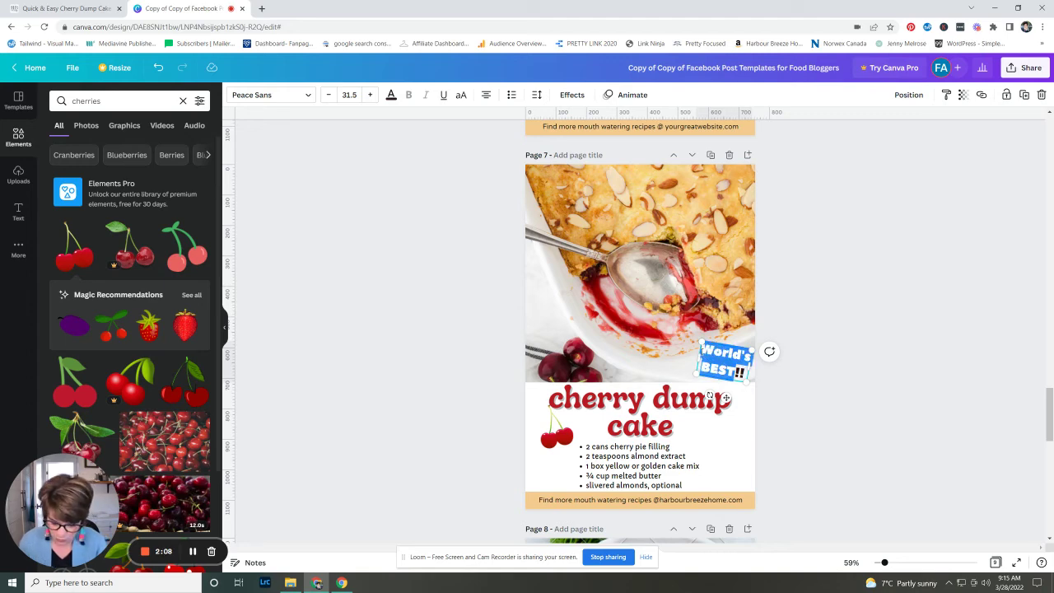
type("Quick!!")
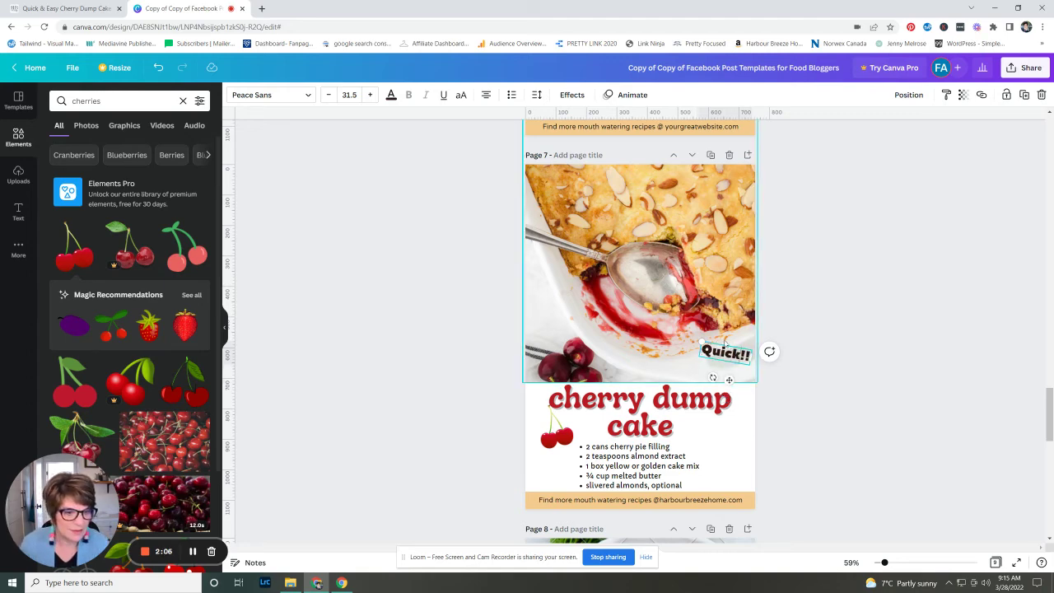
left_click_drag(724, 344, 718, 360)
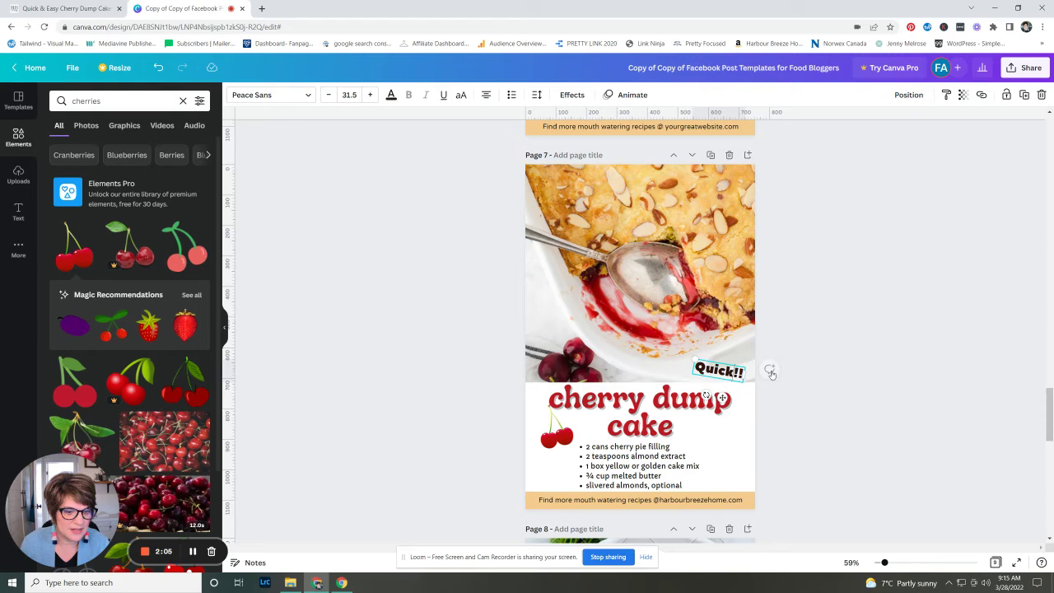
left_click(849, 354)
- Download only page 7 as a JPG through Share > Download
left_click(1027, 71)
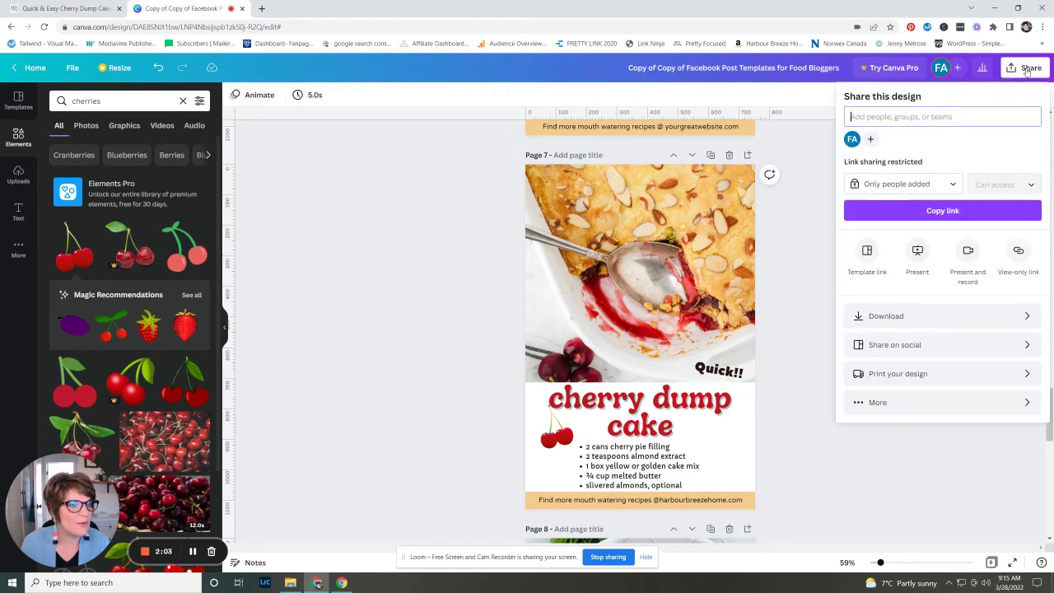
left_click(898, 316)
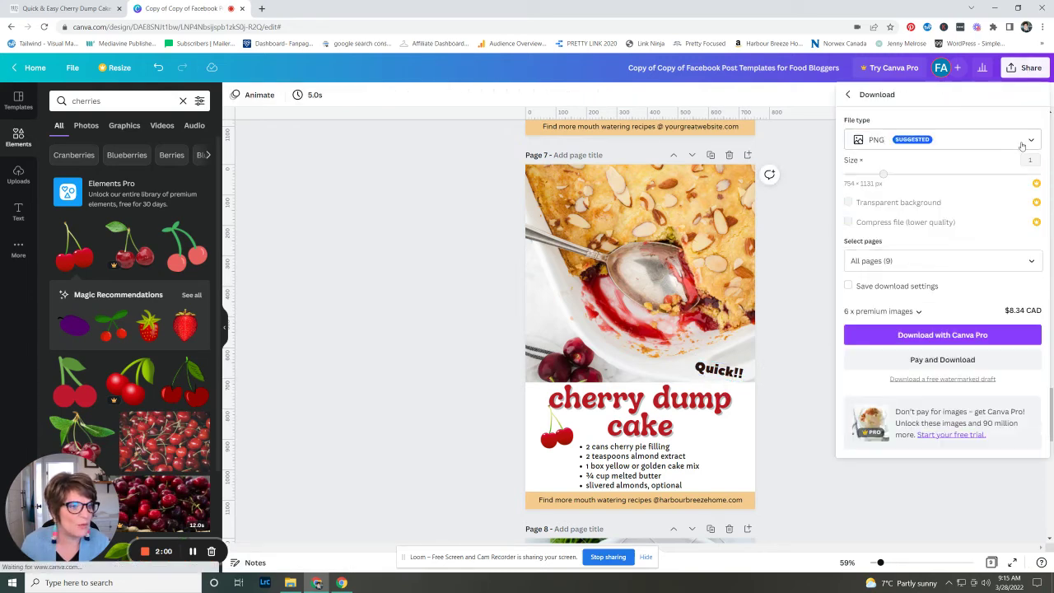
left_click(947, 139)
left_click(941, 170)
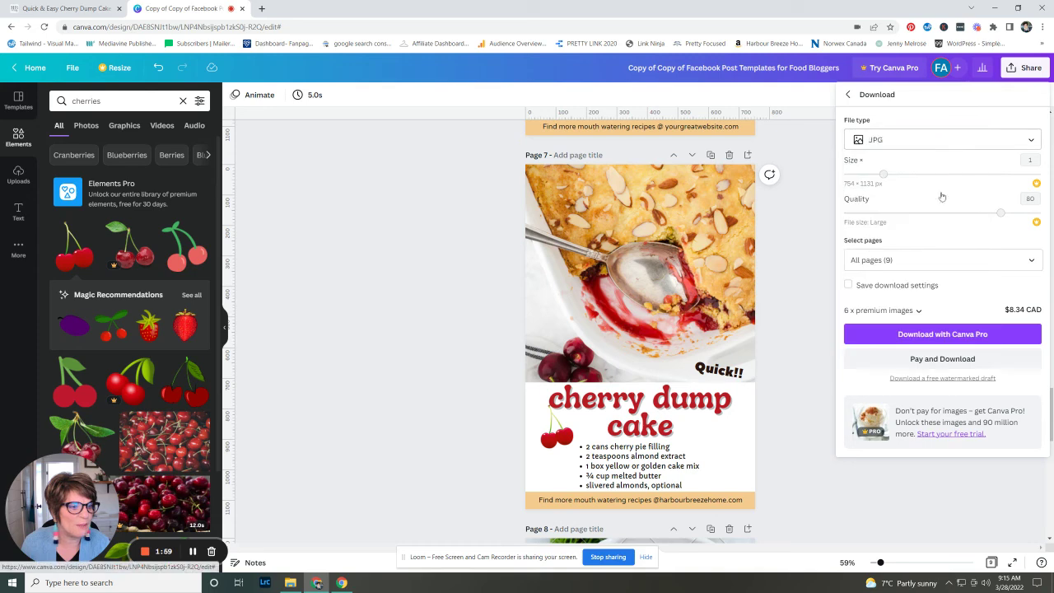
left_click(1037, 261)
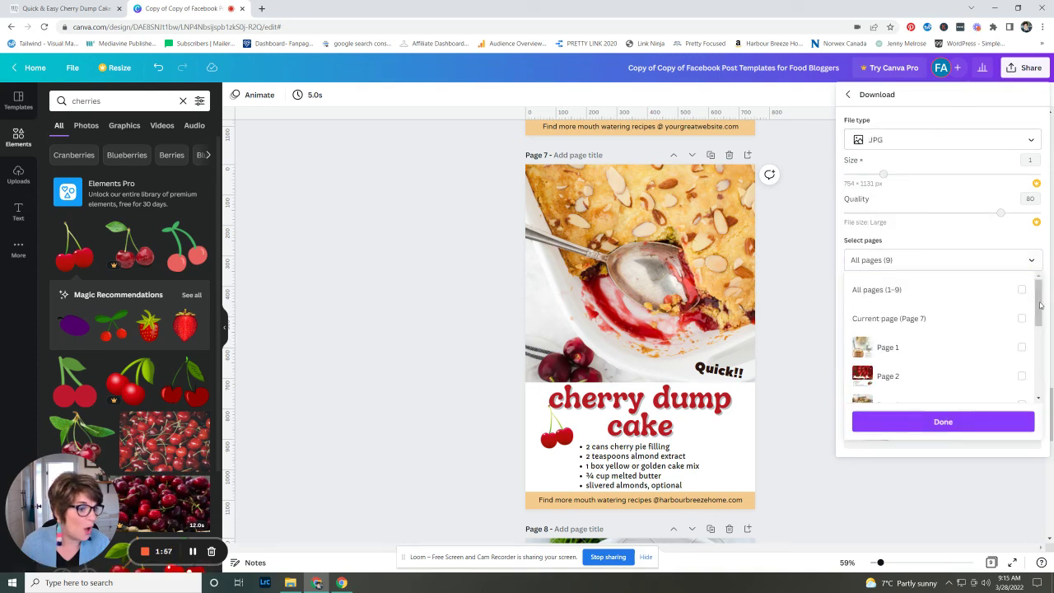
scroll(1040, 327, "down", 1)
scroll(1040, 327, "down", 1)
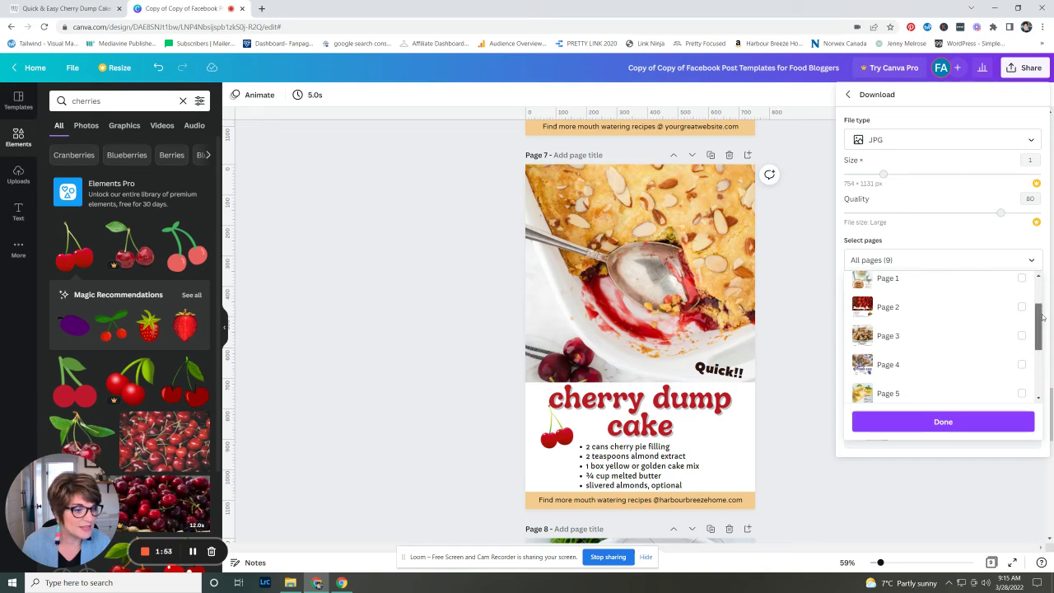
scroll(1040, 330, "down", 1)
scroll(1033, 346, "down", 2)
left_click(1021, 360)
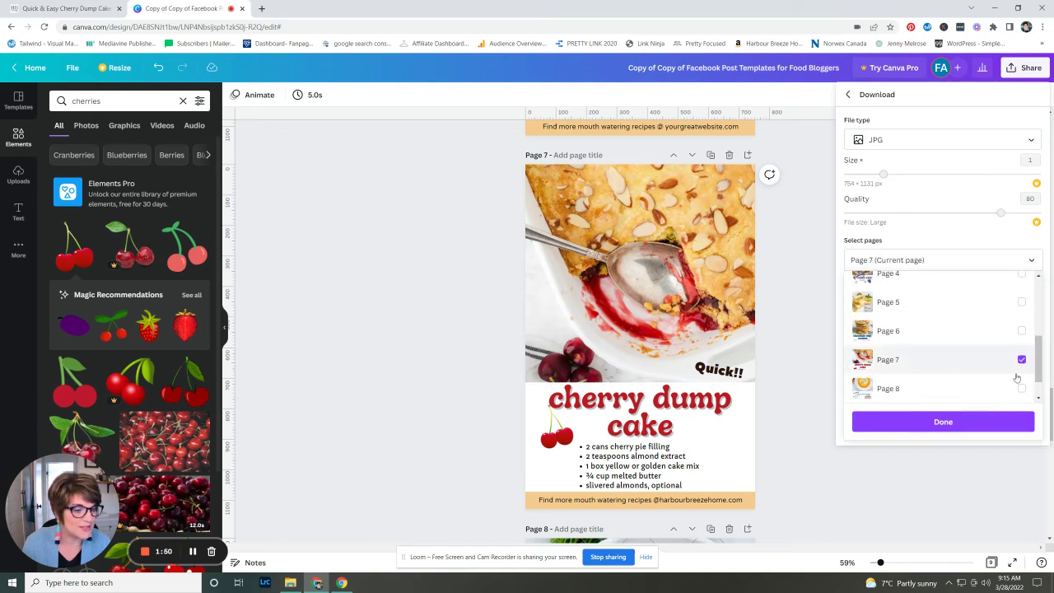
left_click(940, 423)
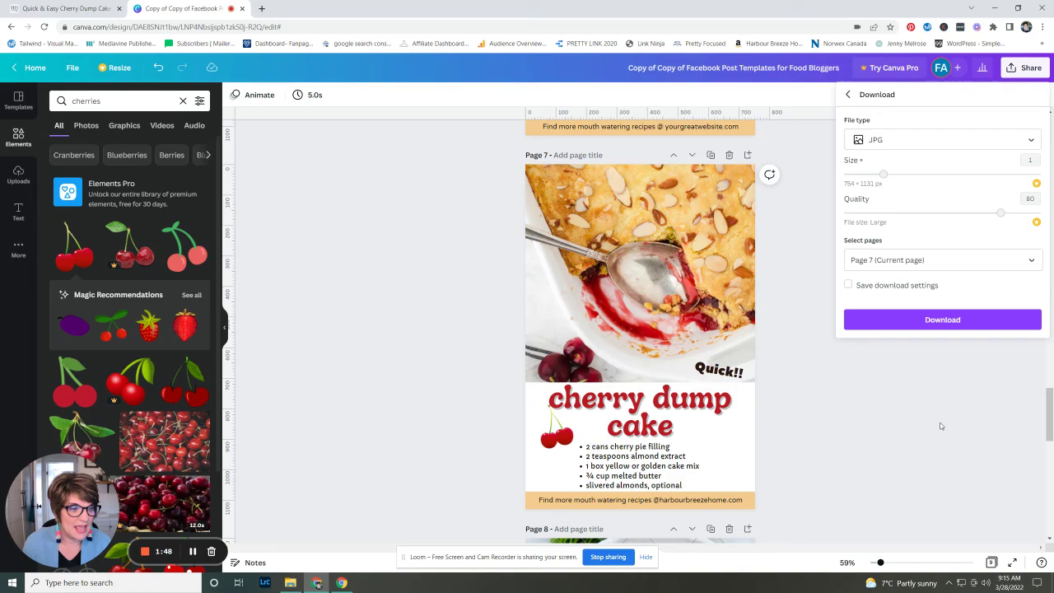
left_click(924, 323)
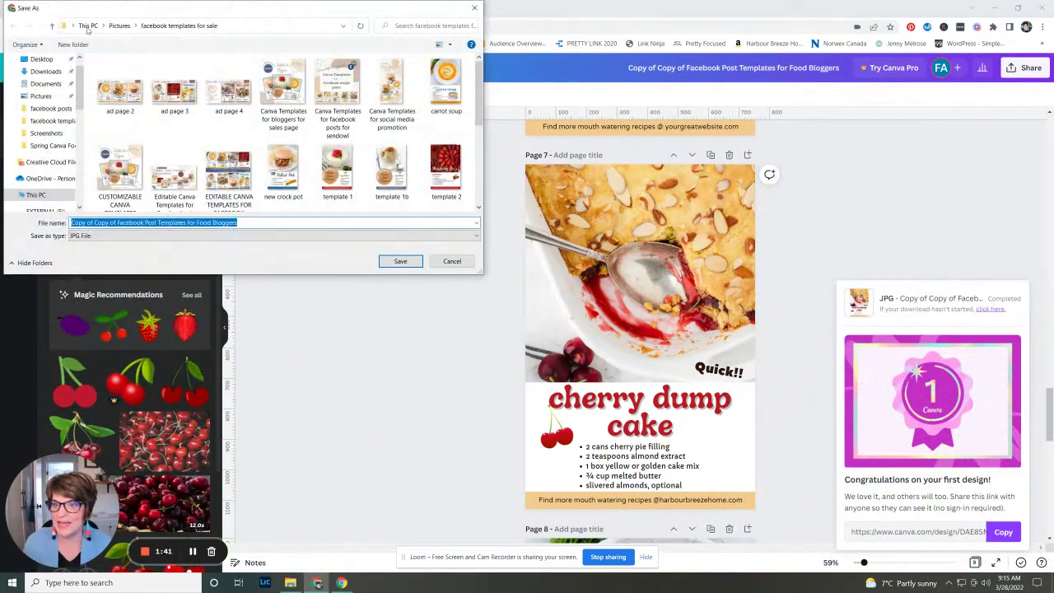
- Save the JPG as 'cherry dump cake' in Pictures > a canva example
left_click(119, 25)
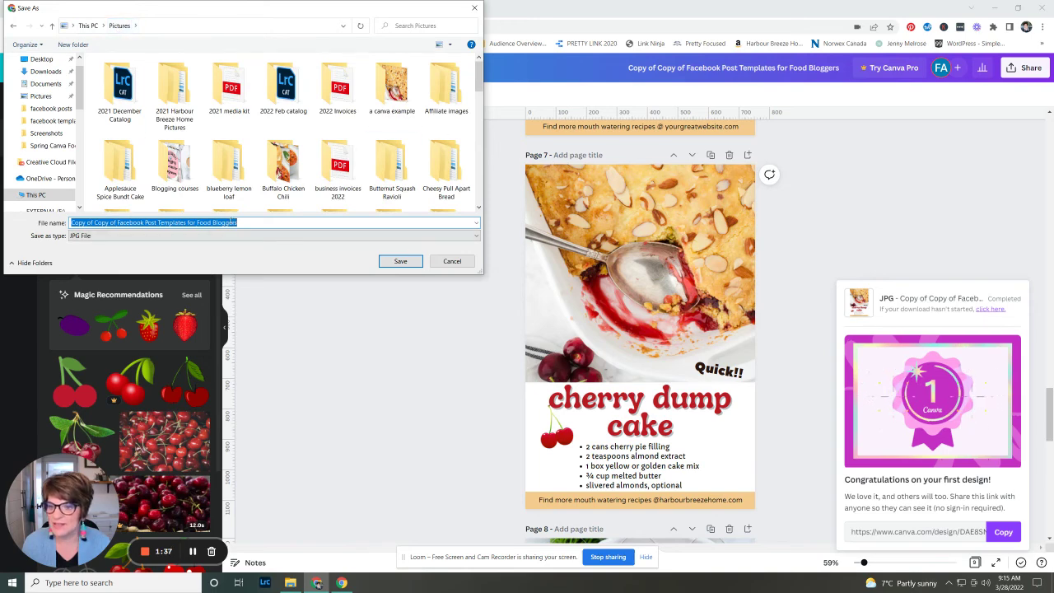
type("cherry")
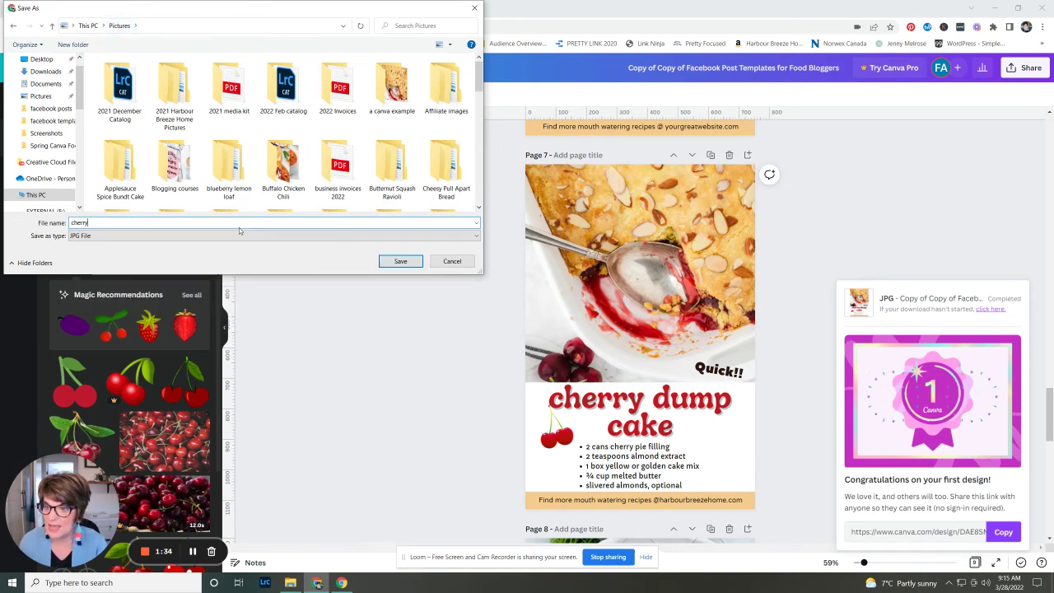
type(" dump ")
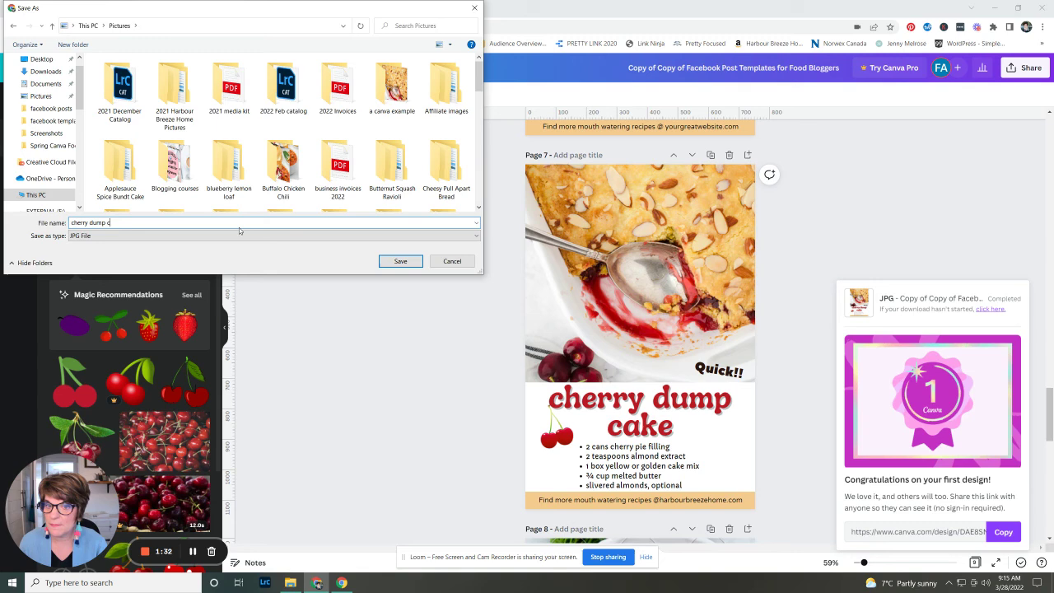
type("cake")
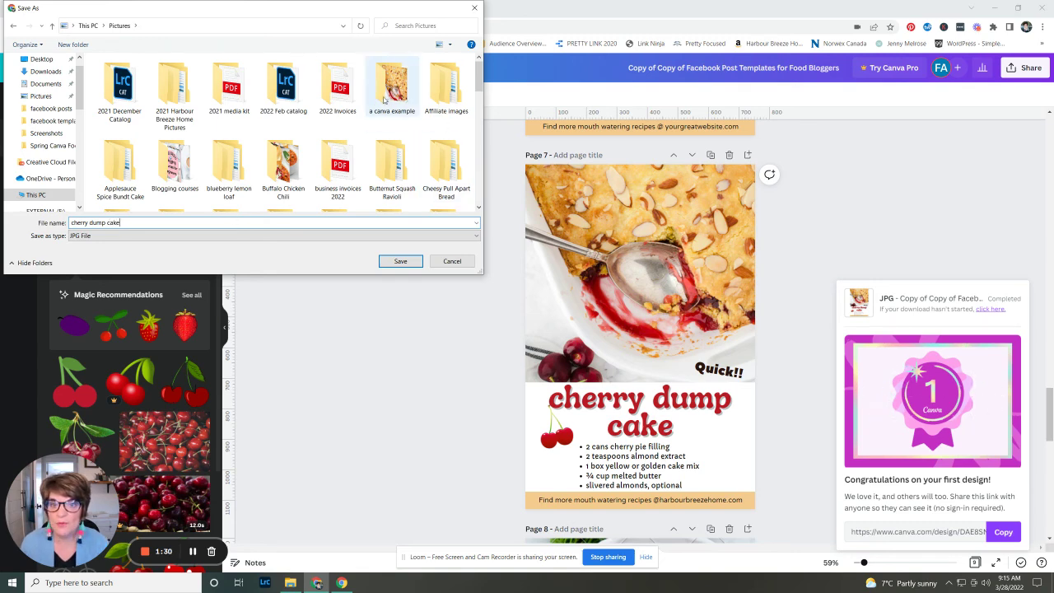
double_click(383, 100)
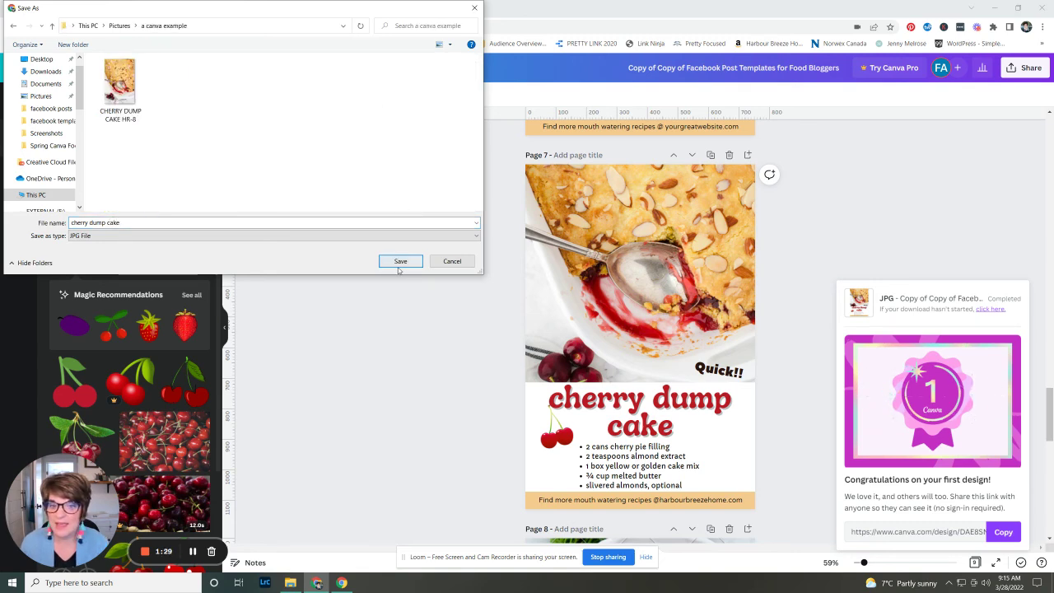
left_click(399, 262)
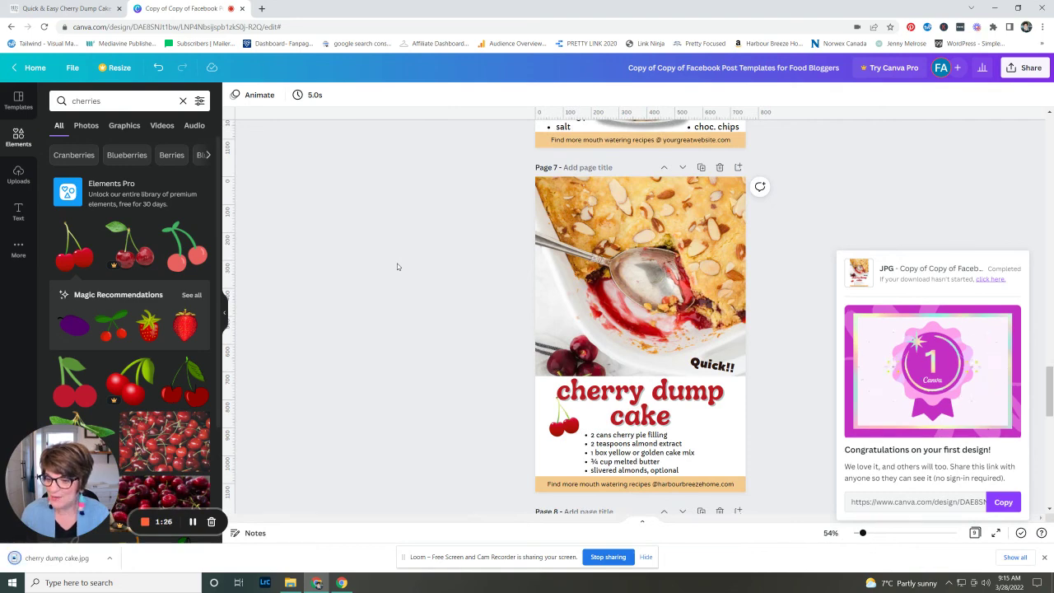